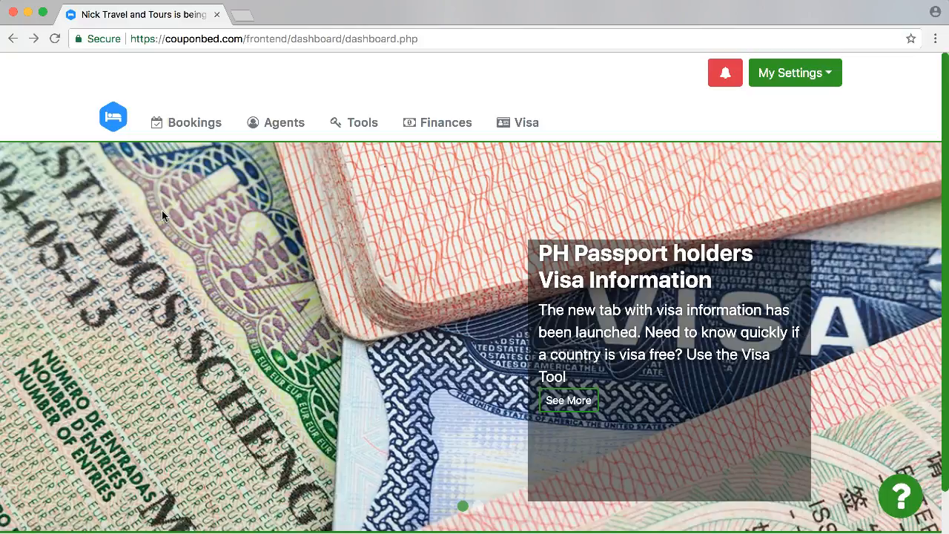
List the bookings by travel date and open the Baguio hotel booking for 22–24 Aug 2018
left_click(174, 179)
left_click(180, 125)
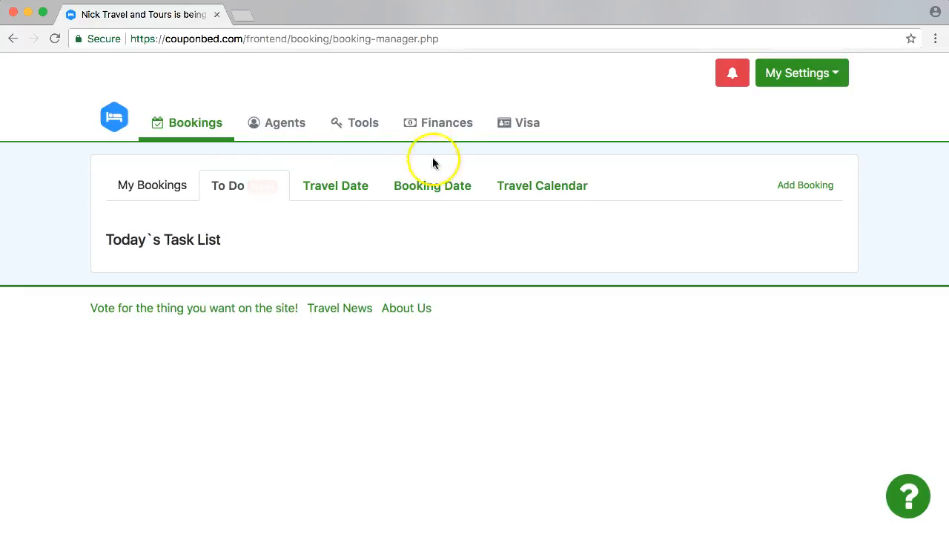
left_click(321, 187)
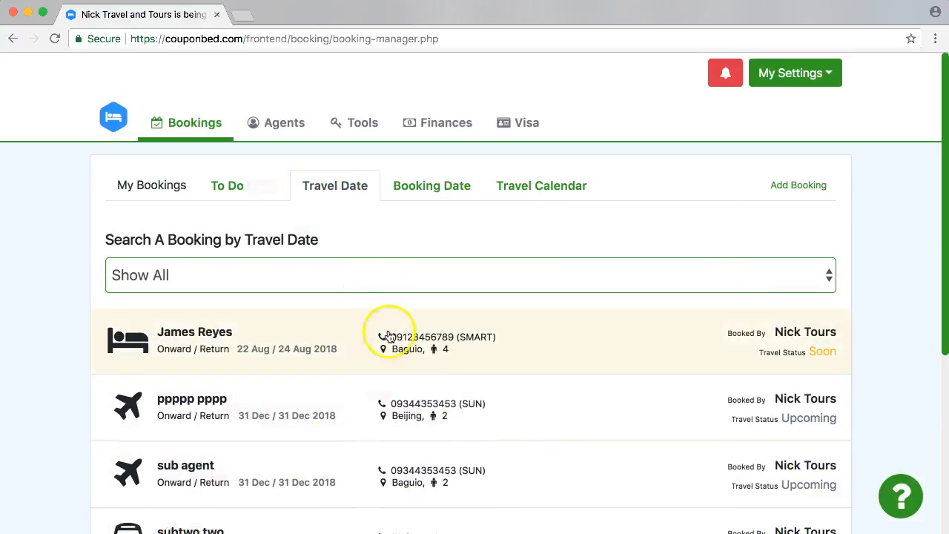
scroll(467, 432, "down", 2)
scroll(467, 433, "down", 3)
scroll(322, 216, "up", 5)
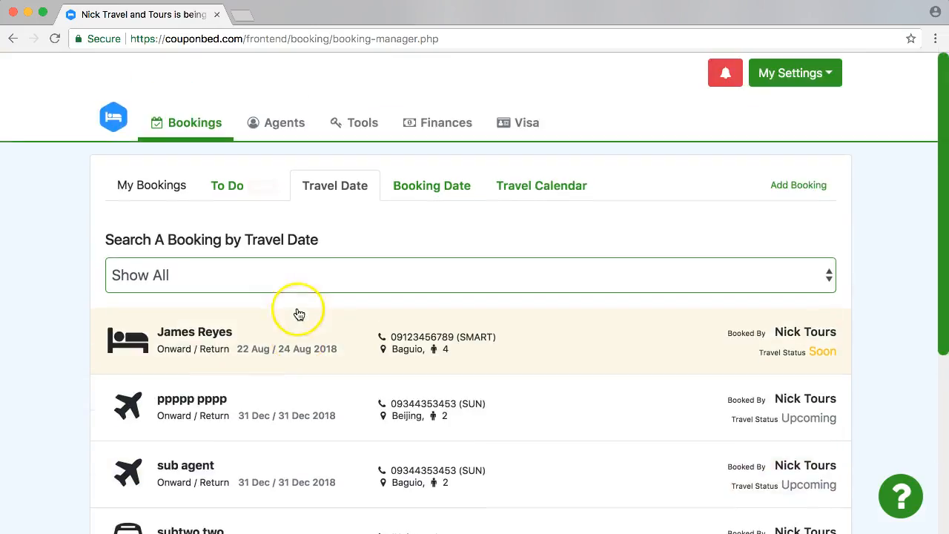
left_click(250, 338)
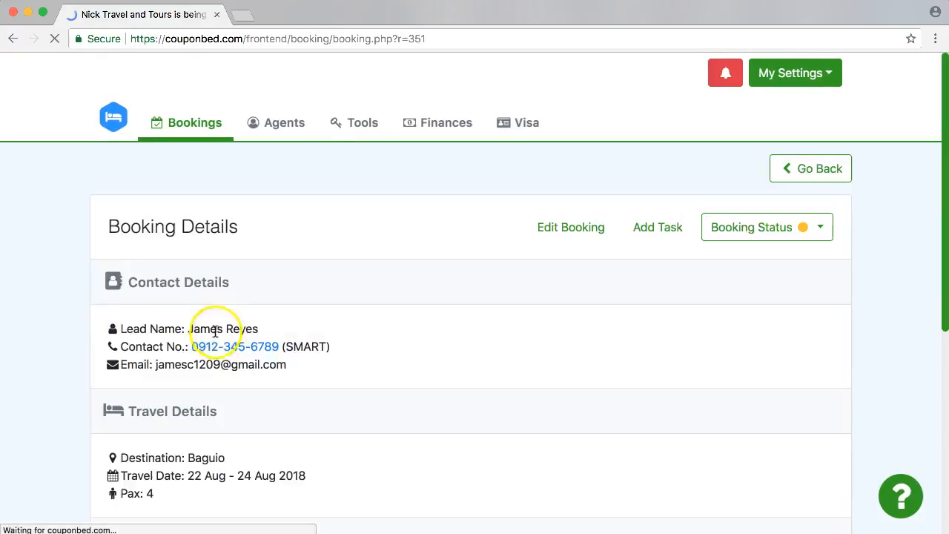
Examine the booking's special requests and tasks section and its travel dates
scroll(149, 311, "down", 5)
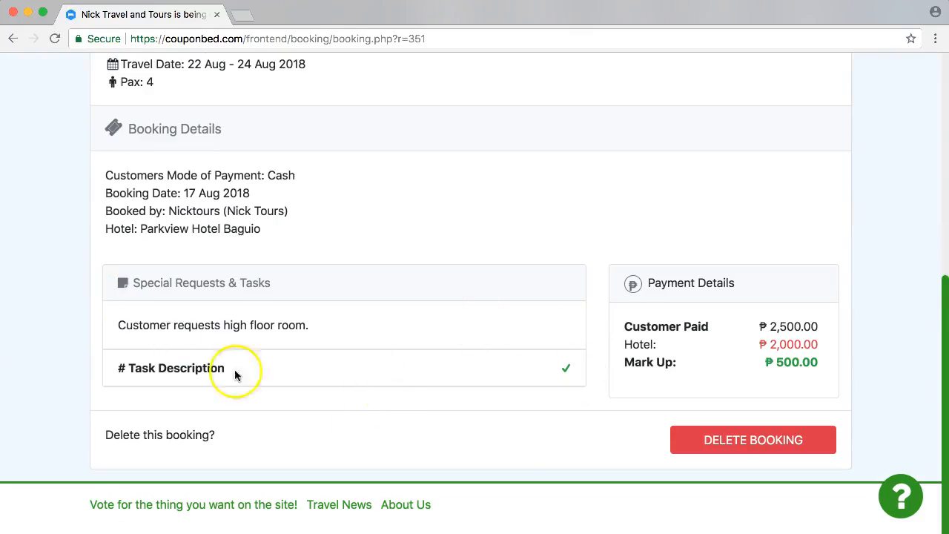
left_click_drag(126, 369, 463, 362)
left_click(64, 292)
scroll(209, 278, "up", 1)
scroll(209, 279, "up", 10)
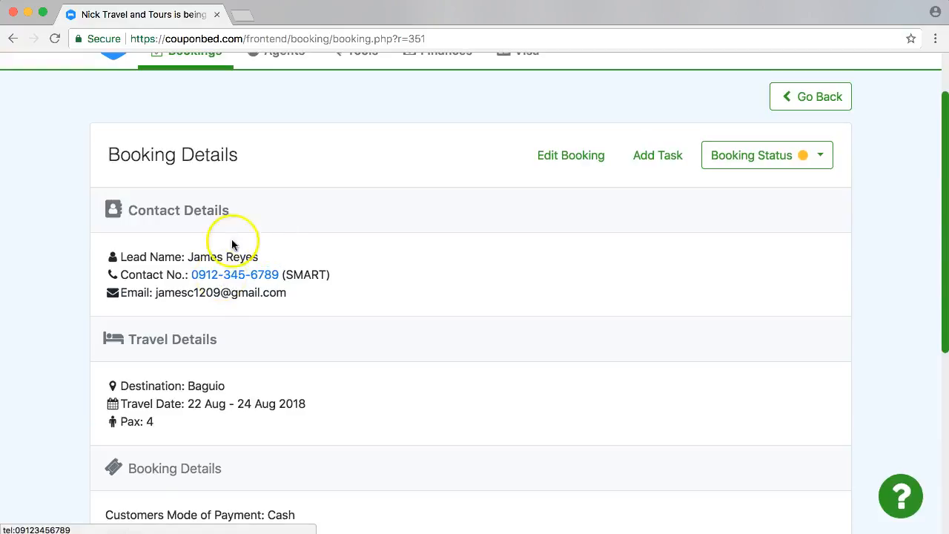
left_click_drag(186, 403, 303, 398)
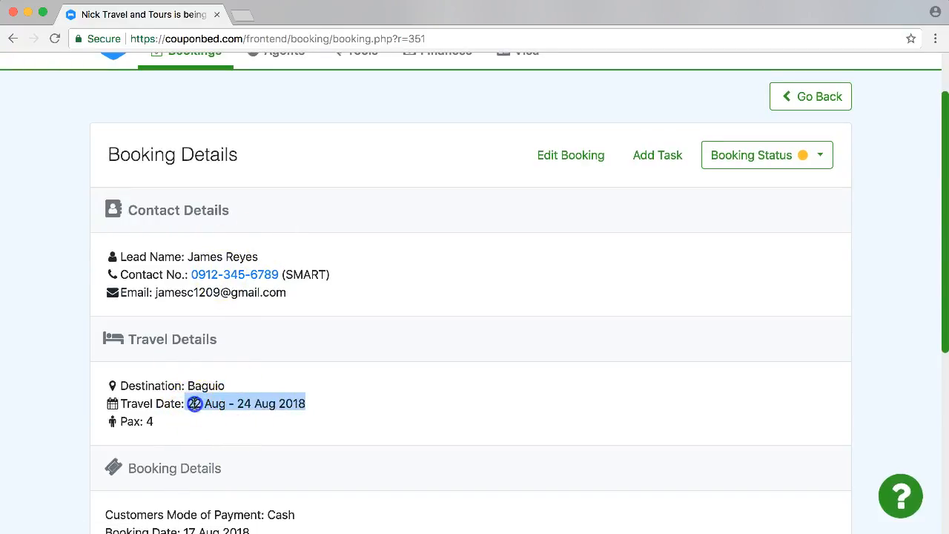
left_click(194, 403)
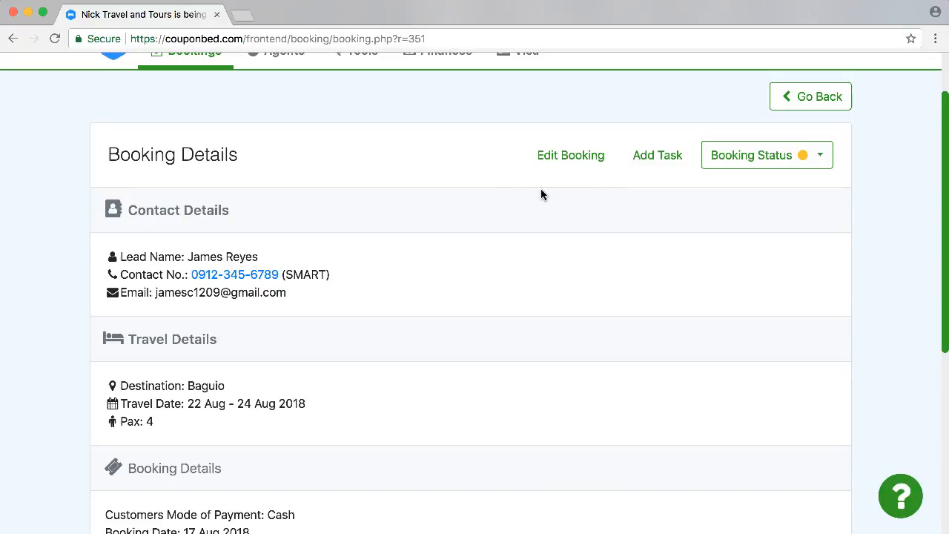
left_click_drag(189, 403, 227, 402)
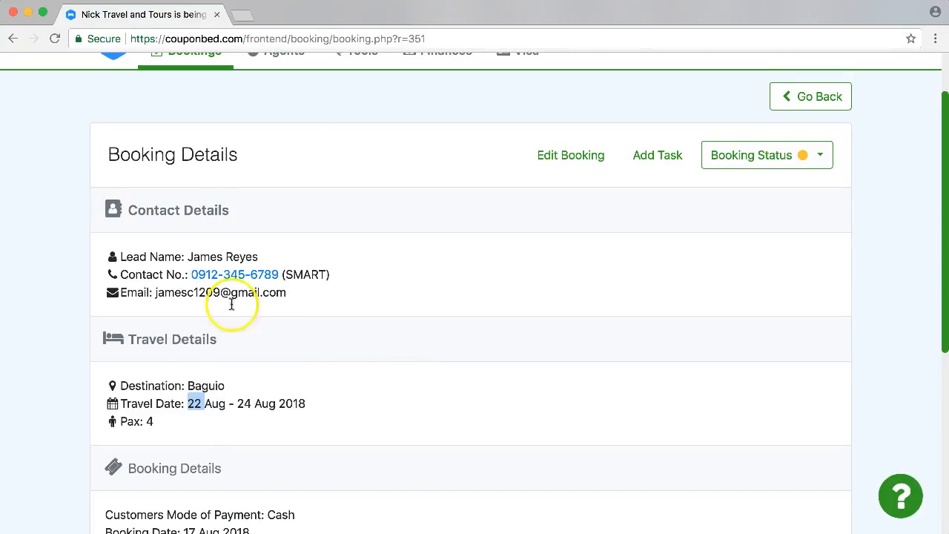
Start a new task on the booking with the description "Send the voucher to the customer"
left_click(657, 160)
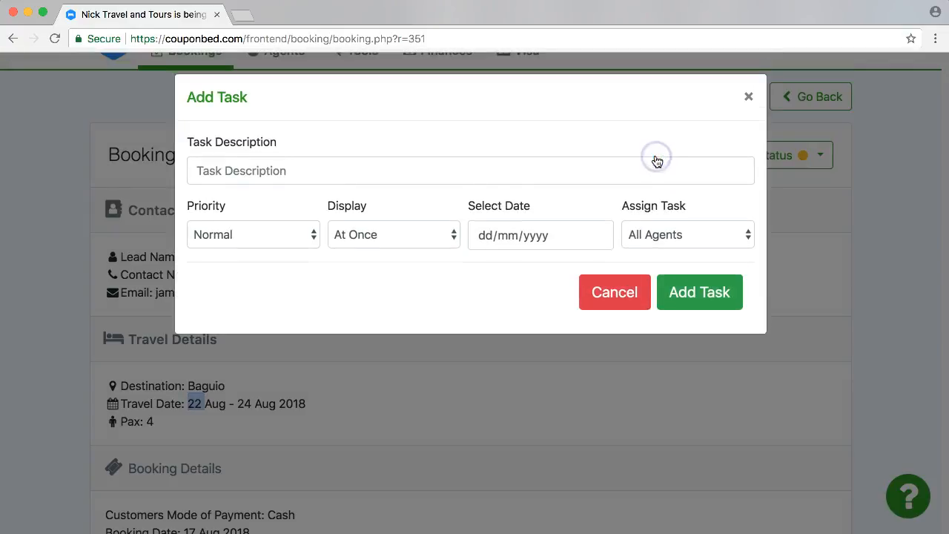
left_click(290, 168)
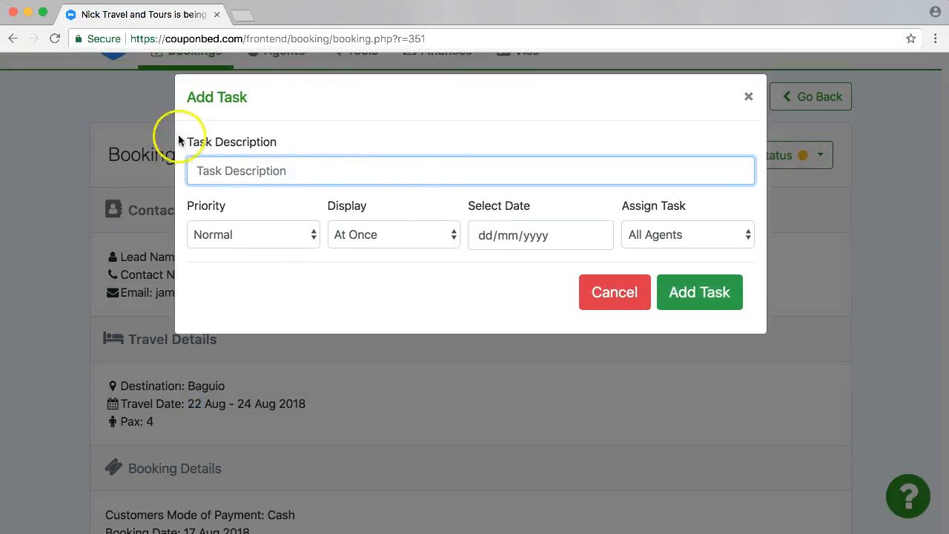
type("Sen")
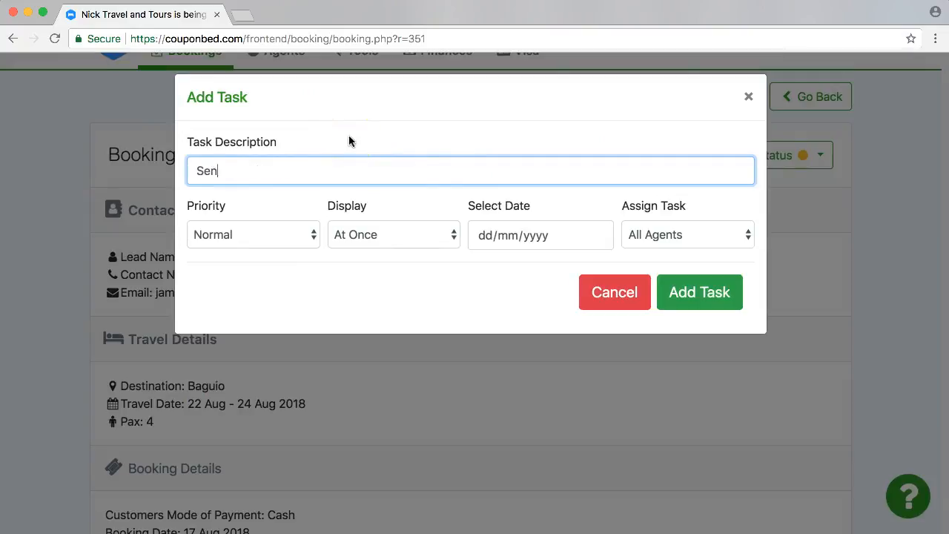
type("d the voucher to the customer")
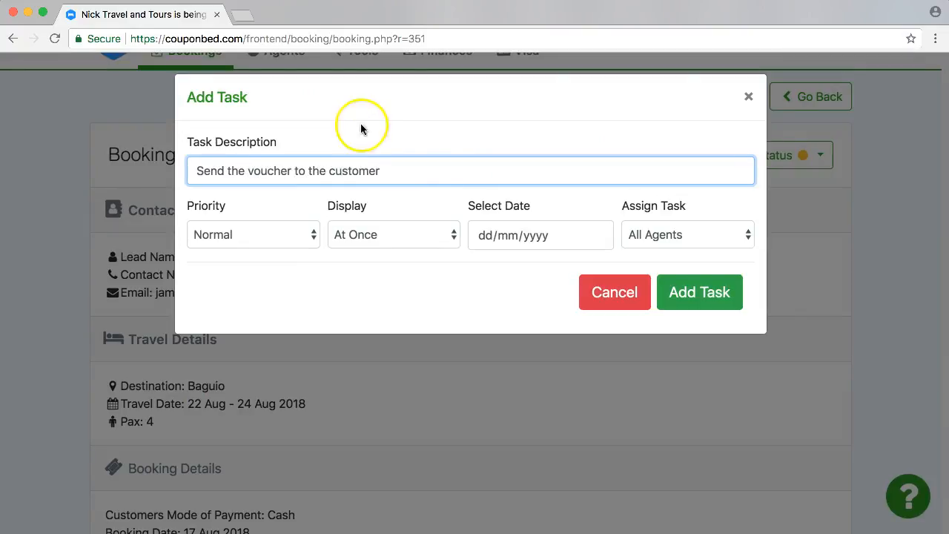
Set the task's priority to Urgent and its display to 3 days before travel date
left_click(307, 235)
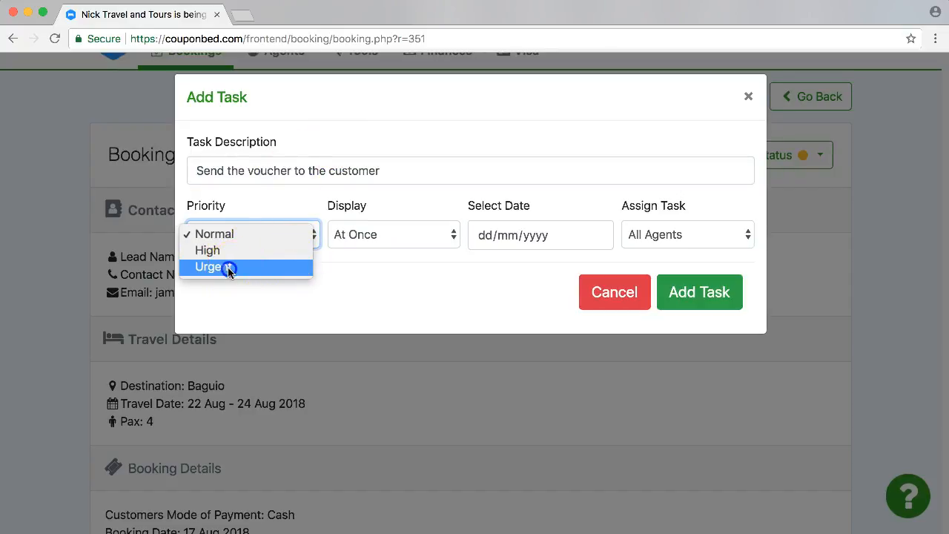
left_click(230, 268)
left_click(262, 238)
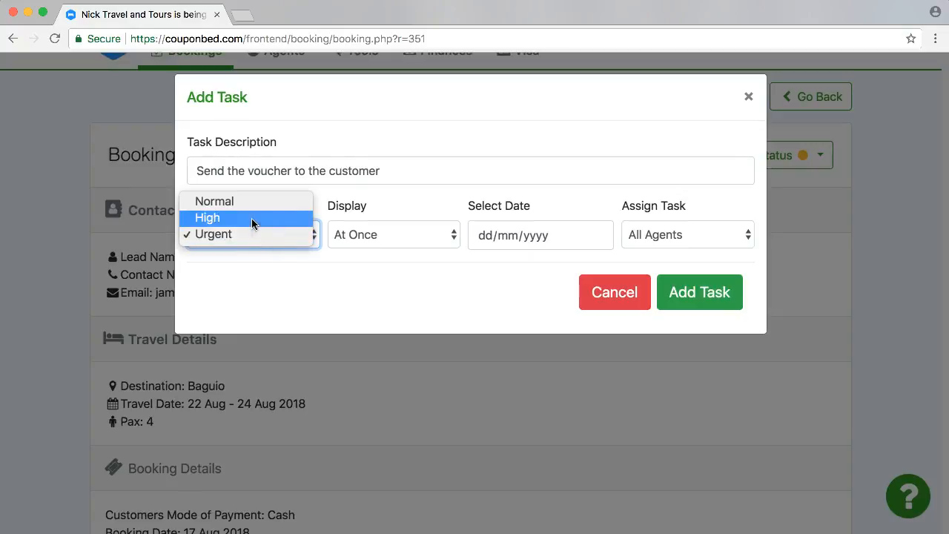
left_click(265, 236)
left_click(411, 234)
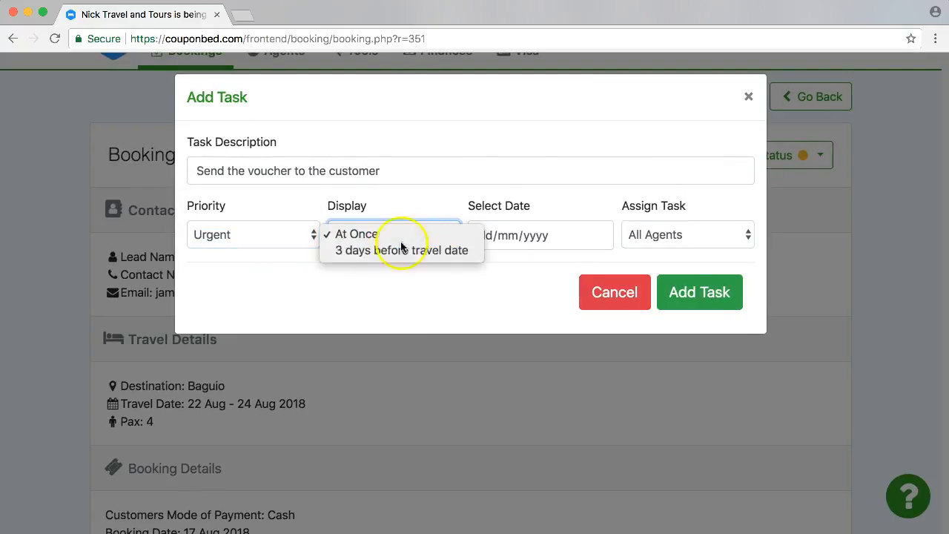
left_click(392, 204)
left_click(386, 234)
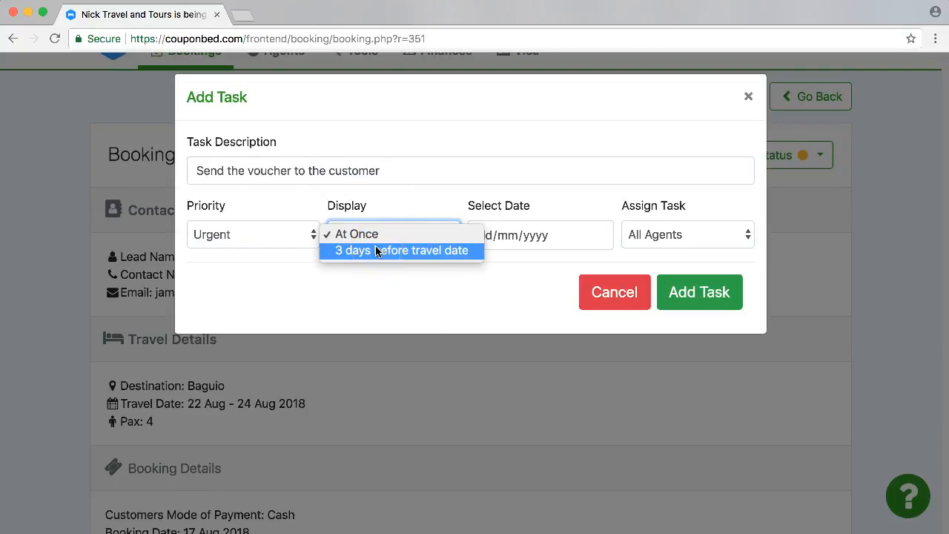
left_click(376, 250)
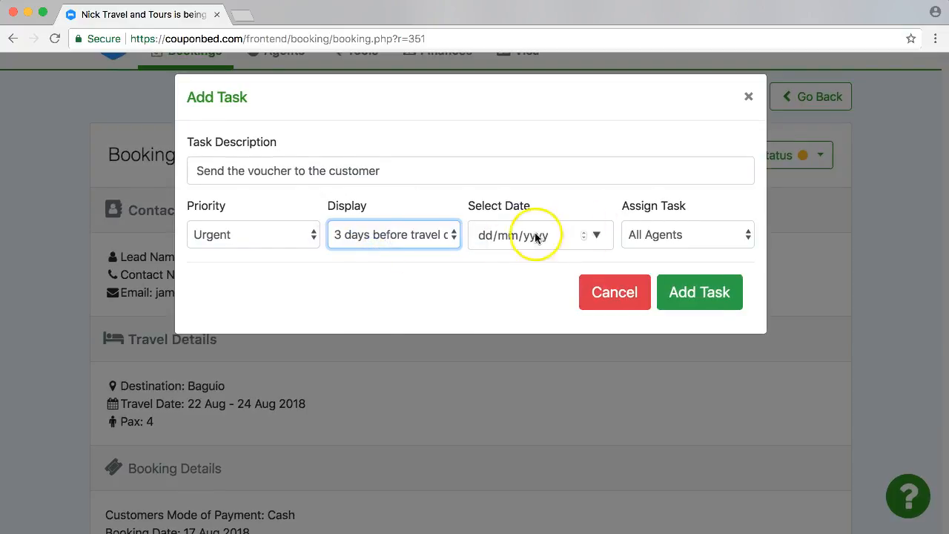
Assign the task to All Agents and add it to the booking
left_click(710, 236)
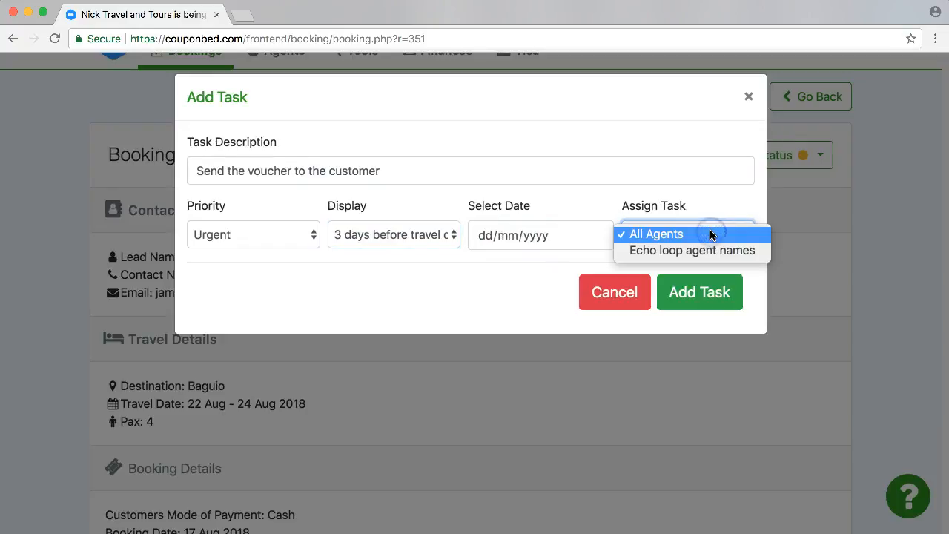
left_click(647, 235)
left_click(714, 235)
left_click(684, 234)
left_click(676, 235)
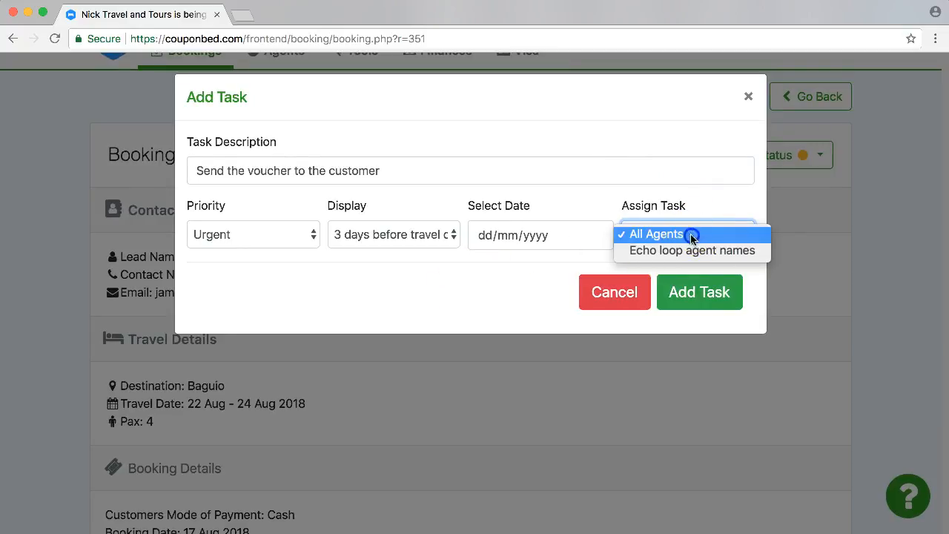
left_click(692, 236)
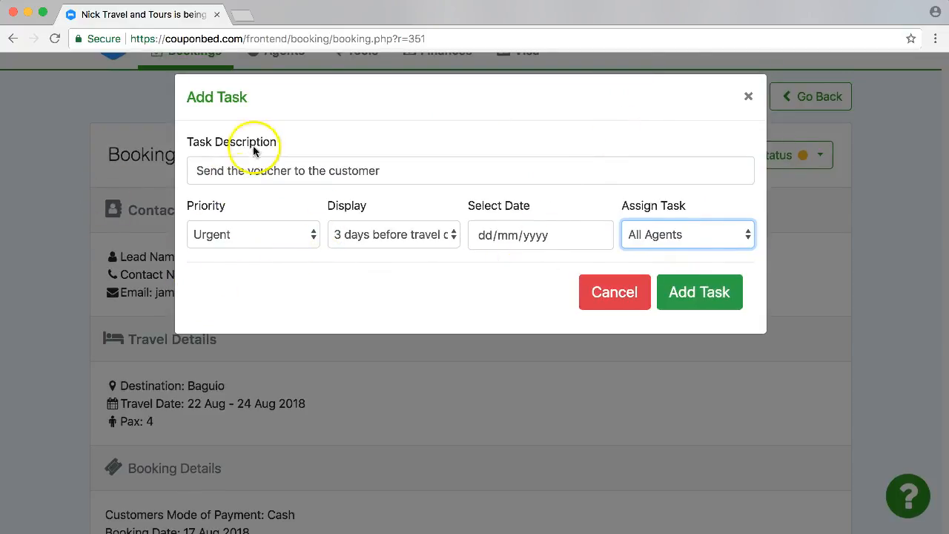
left_click(691, 293)
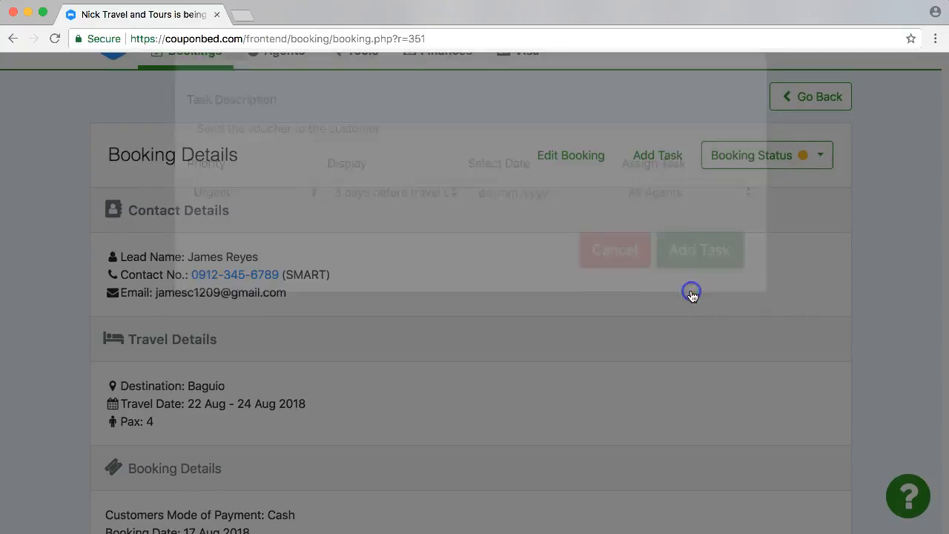
Check the voucher task in the booking's special requests and tasks section
scroll(542, 282, "down", 5)
left_click_drag(128, 293, 453, 290)
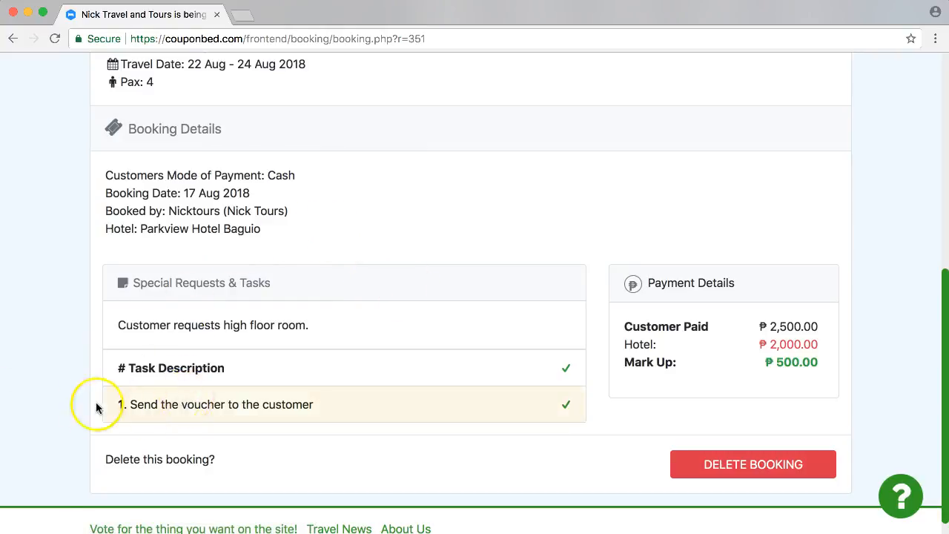
scroll(427, 293, "up", 6)
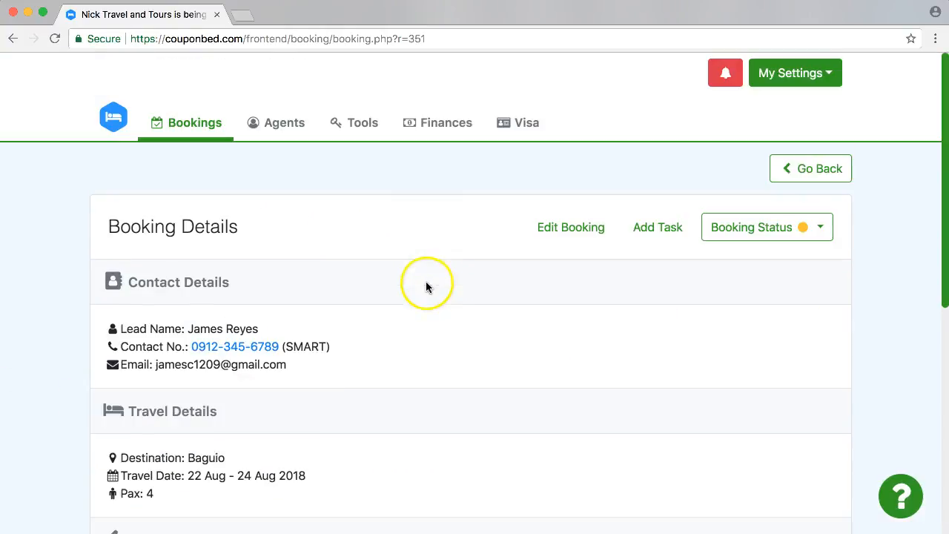
Open the urgent voucher task from today's to-do list and review its booking's lead contact and tasks
left_click(186, 129)
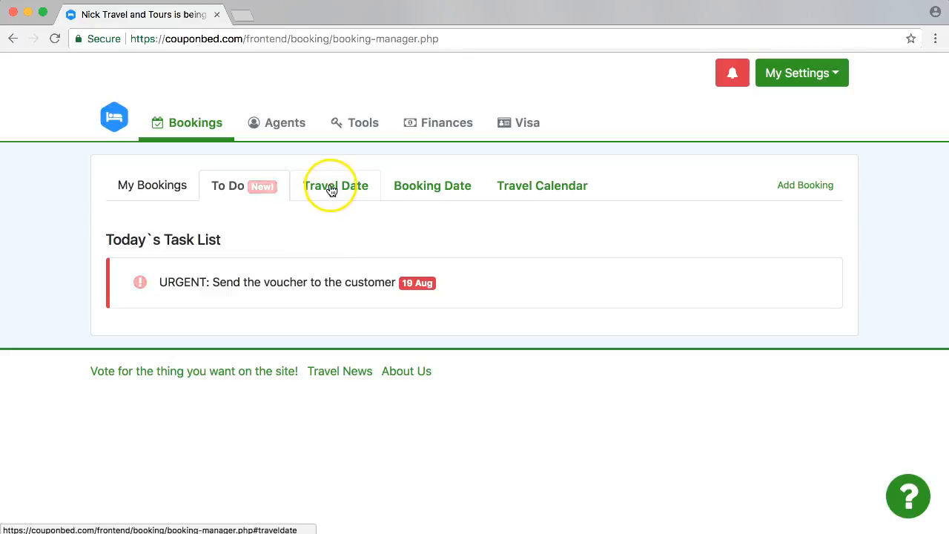
left_click(225, 289)
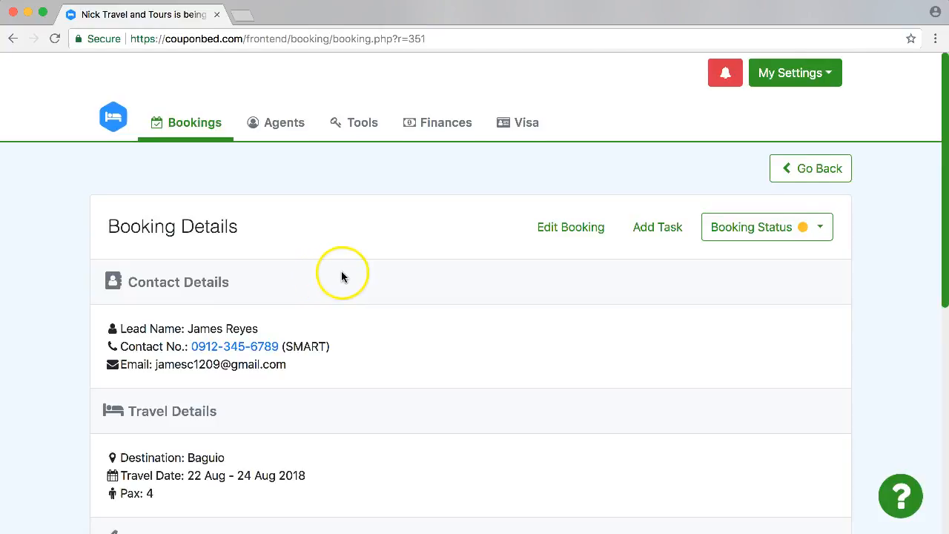
scroll(341, 271, "down", 3)
left_click_drag(190, 223, 285, 220)
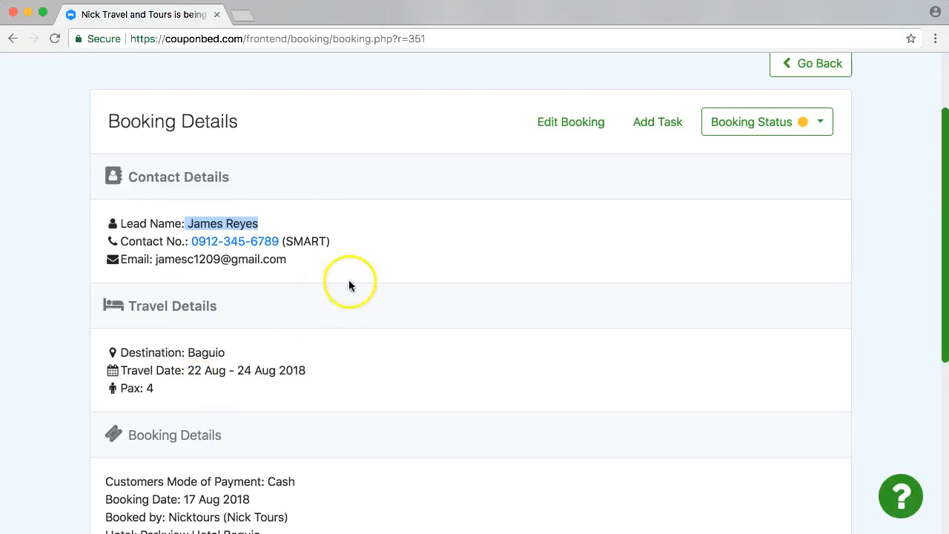
scroll(310, 292, "down", 5)
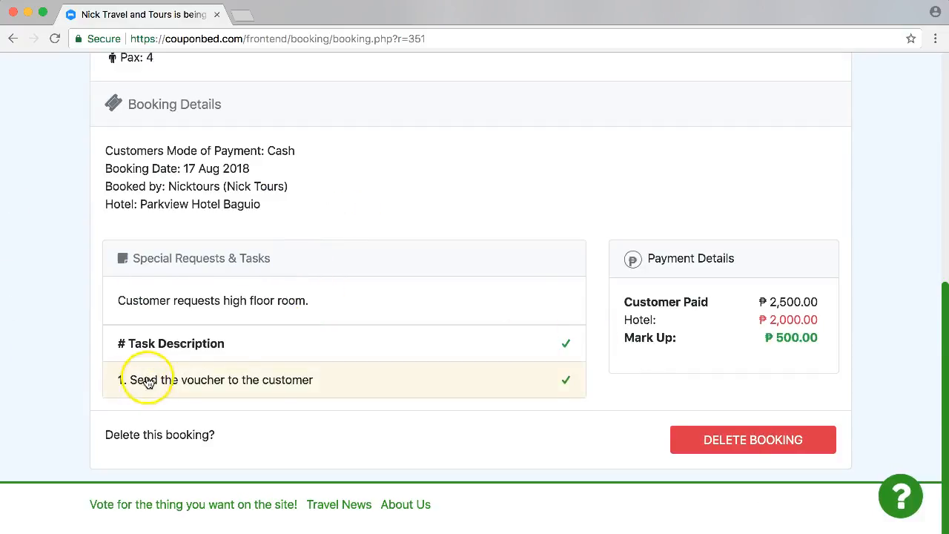
Mark the "Send the voucher to the customer" task as completed in the booking
left_click(417, 383)
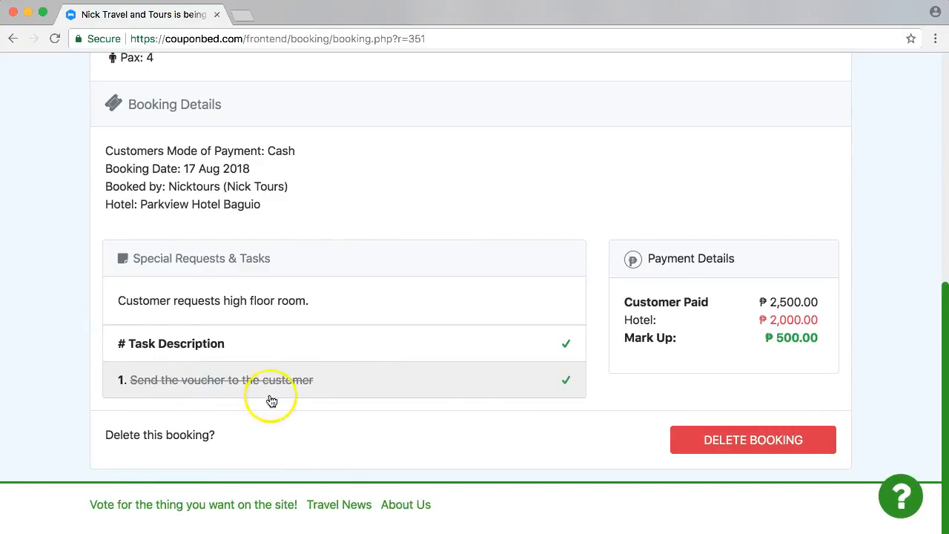
key("super+r")
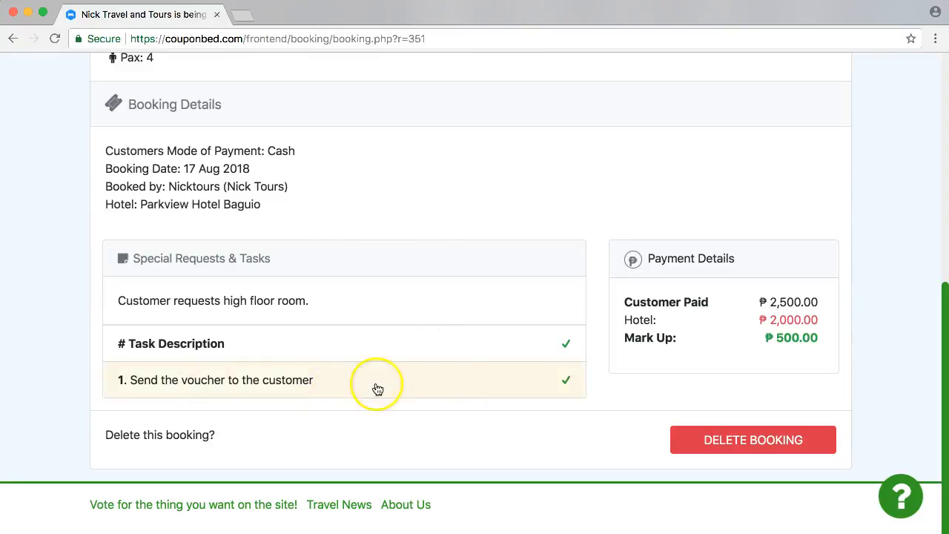
scroll(382, 371, "up", 2)
scroll(382, 371, "down", 2)
scroll(382, 371, "up", 2)
scroll(382, 371, "down", 1)
scroll(383, 375, "up", 2)
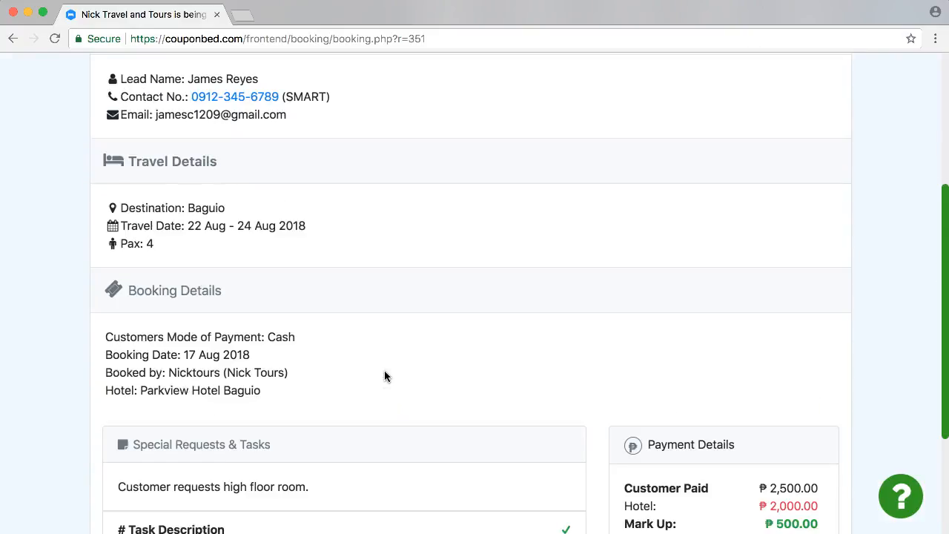
scroll(384, 377, "down", 1)
left_click(428, 454)
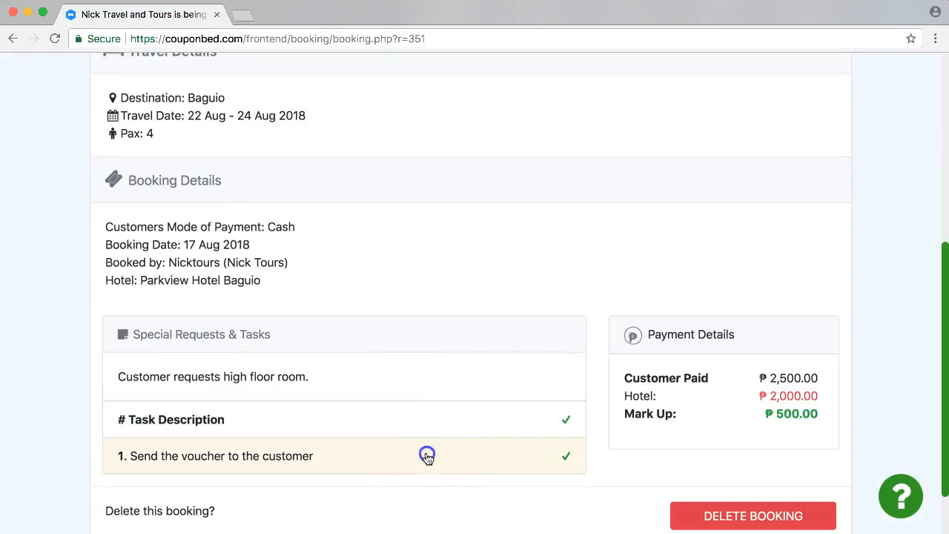
left_click(370, 451)
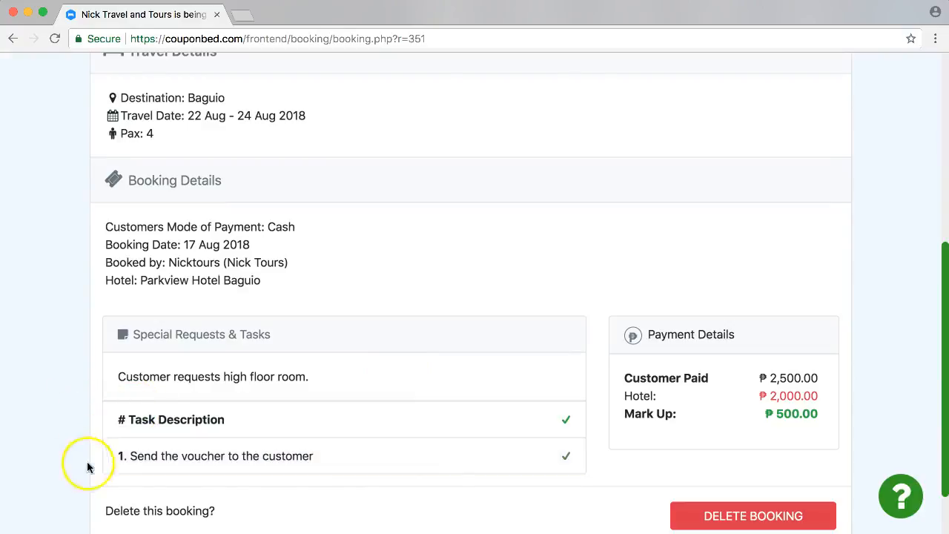
left_click(413, 448)
Return to the bookings to-do list and check today's tasks
left_click(503, 241)
scroll(510, 241, "up", 5)
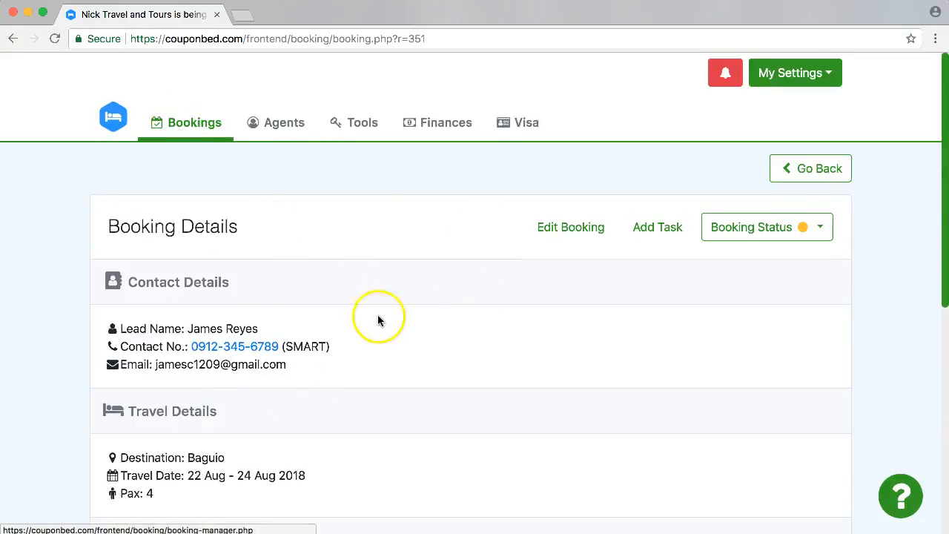
scroll(275, 293, "down", 5)
scroll(287, 272, "up", 5)
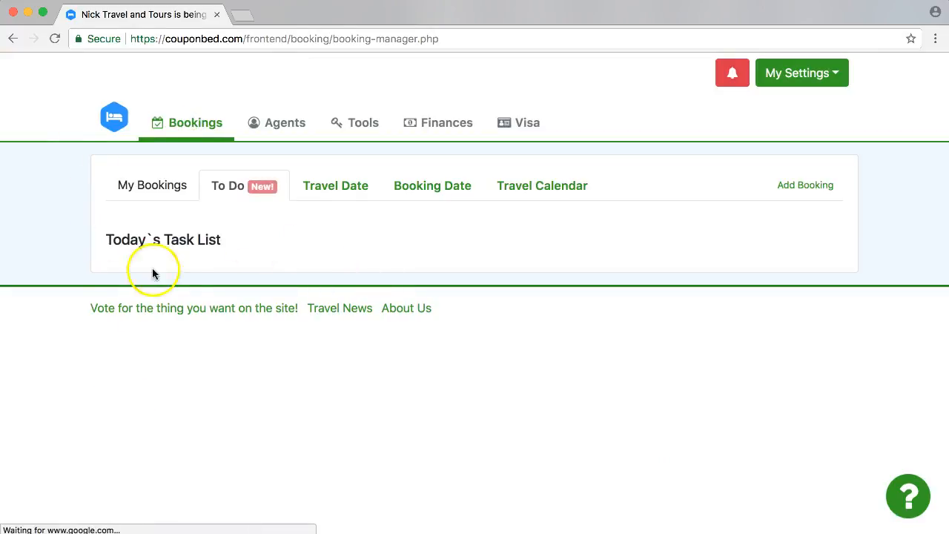
Open the Beijing booking from the travel date list and review its special requests and tasks
left_click(319, 184)
scroll(133, 221, "down", 3)
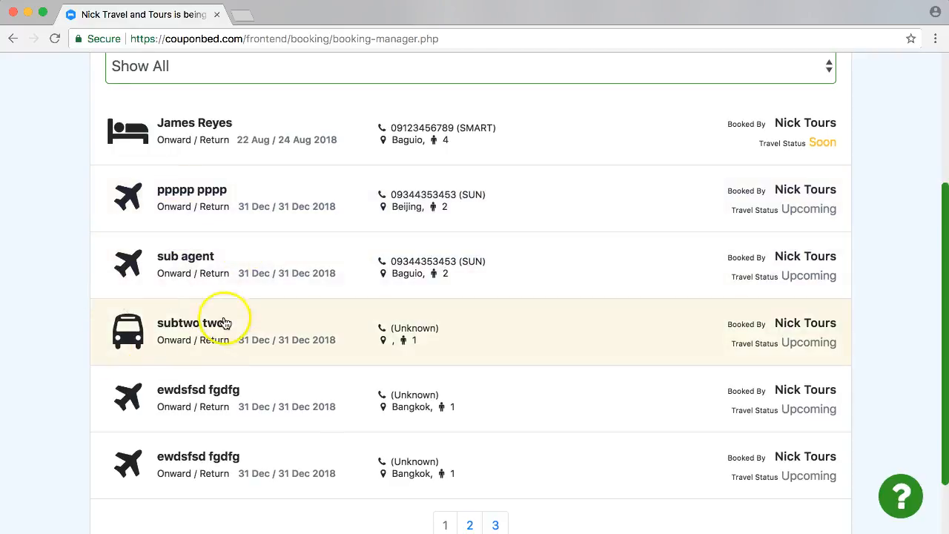
left_click(223, 211)
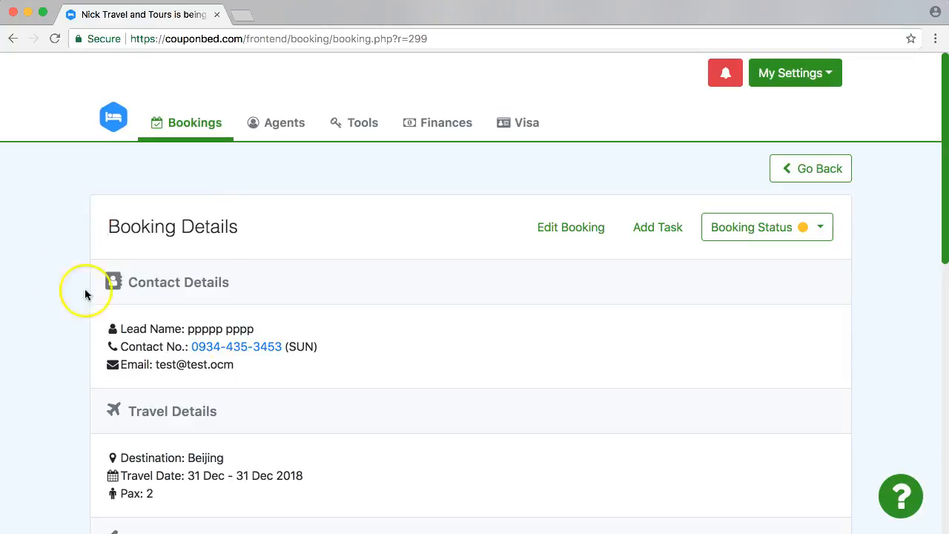
scroll(378, 315, "down", 5)
scroll(373, 329, "down", 5)
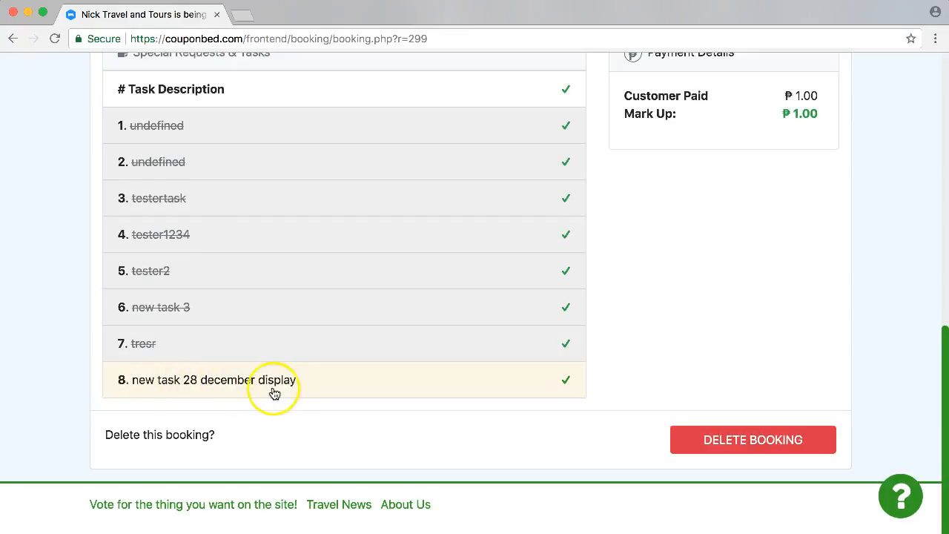
scroll(411, 238, "up", 10)
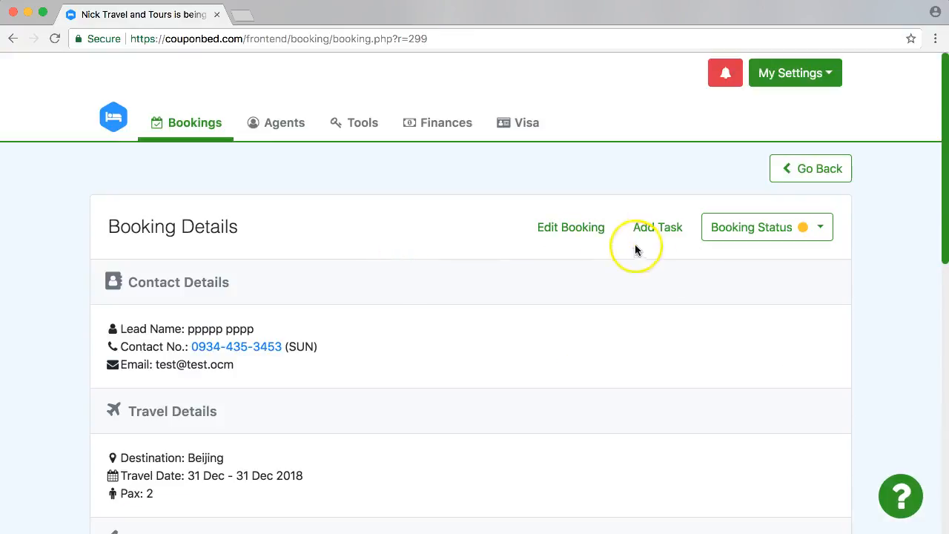
left_click(654, 230)
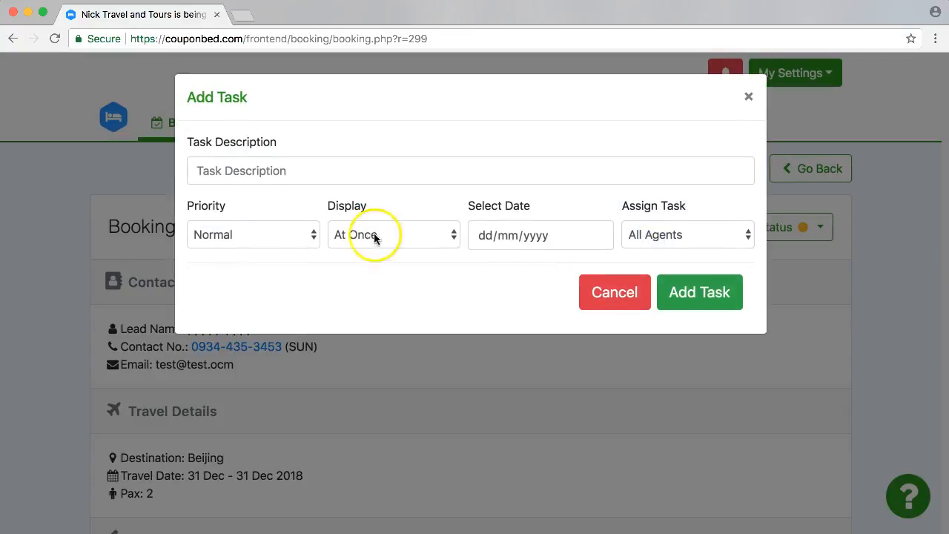
left_click(375, 236)
left_click(363, 254)
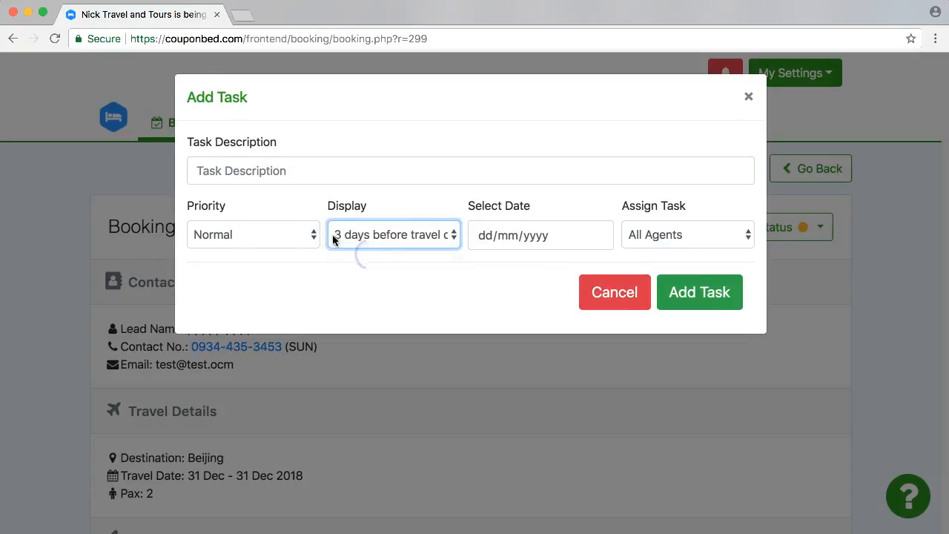
left_click(749, 96)
Review the Beijing booking's task list and its travel date
scroll(491, 237, "down", 10)
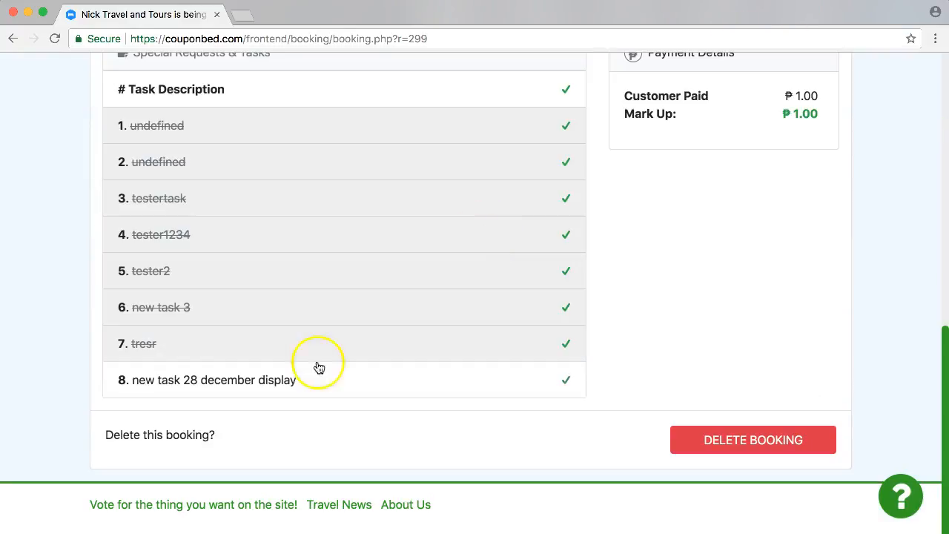
scroll(613, 362, "down", 15)
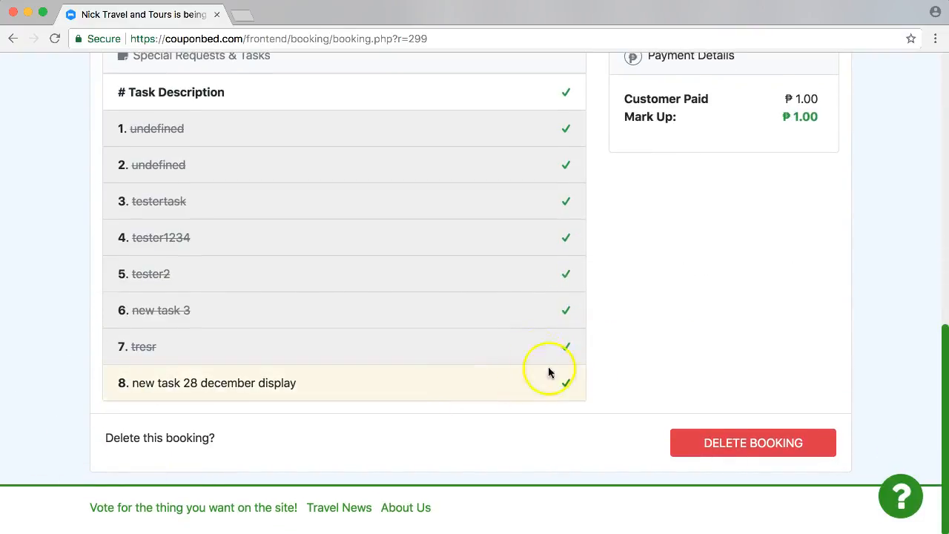
scroll(548, 366, "up", 15)
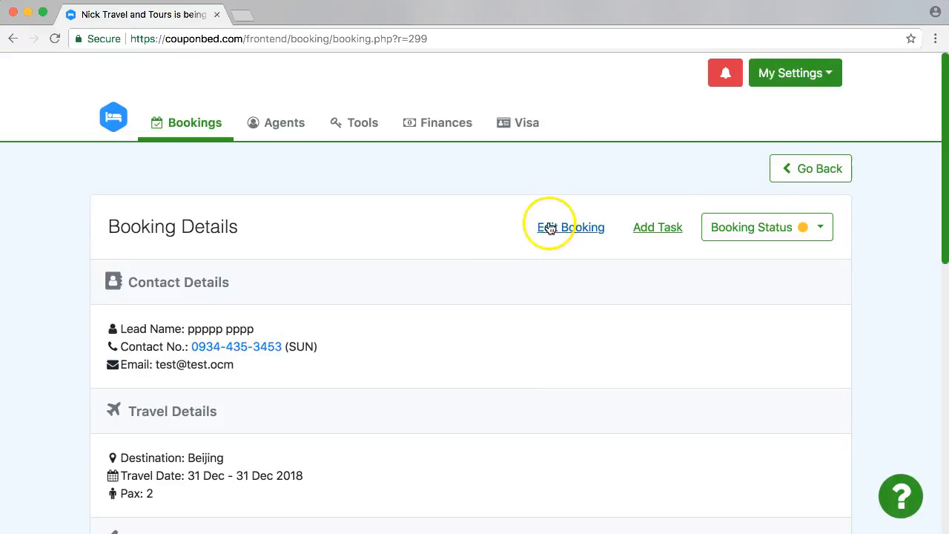
left_click(657, 227)
left_click(346, 357)
scroll(346, 358, "down", 5)
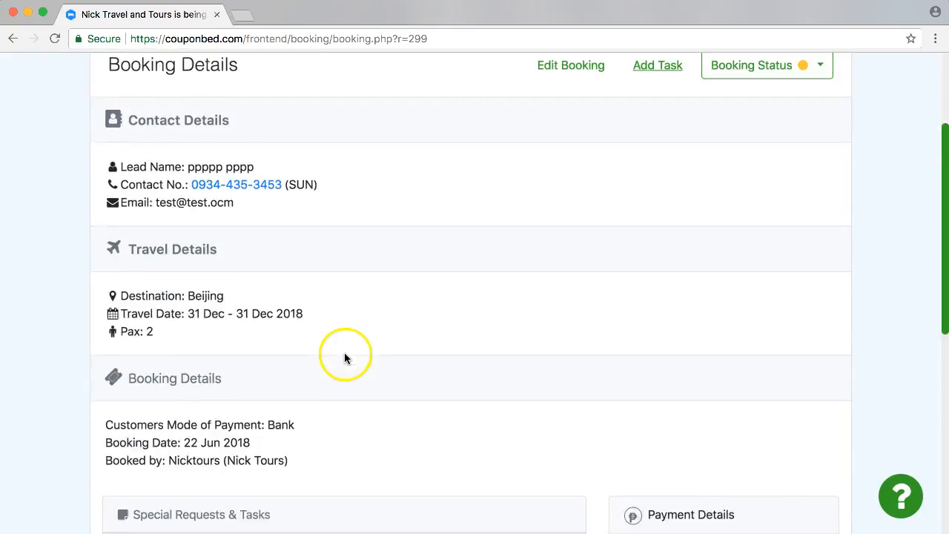
left_click_drag(188, 248, 233, 248)
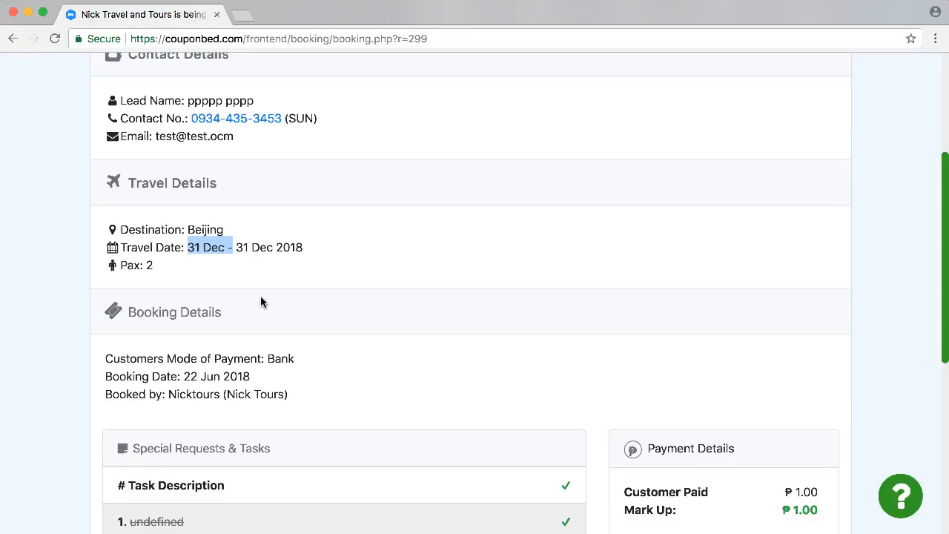
Start a new task described "Call customer before their travel to inform basic information" with Normal priority
scroll(275, 282, "up", 3)
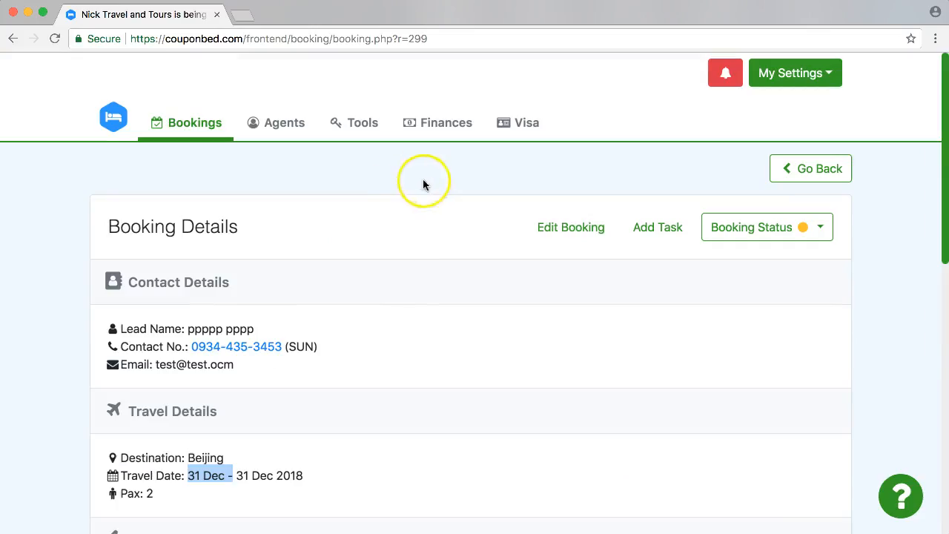
left_click(653, 236)
left_click(323, 160)
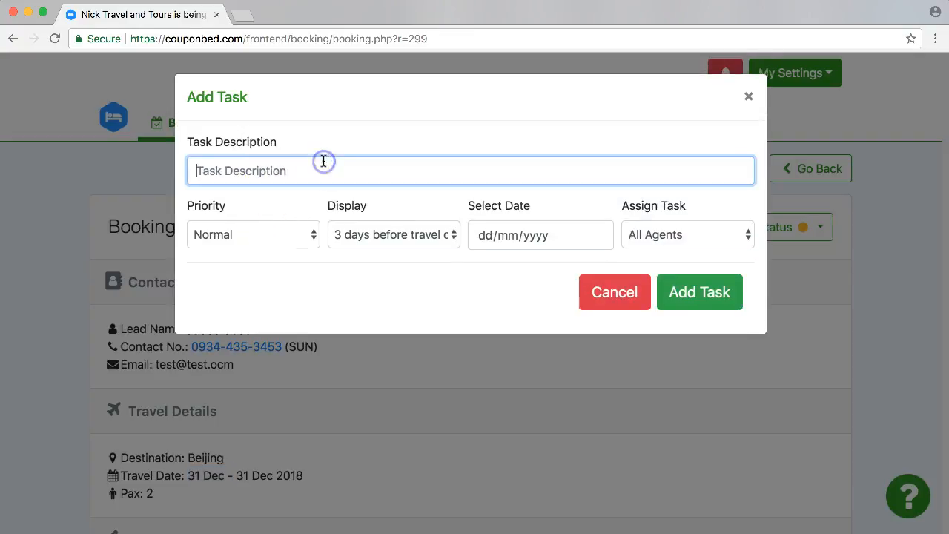
type("Ca")
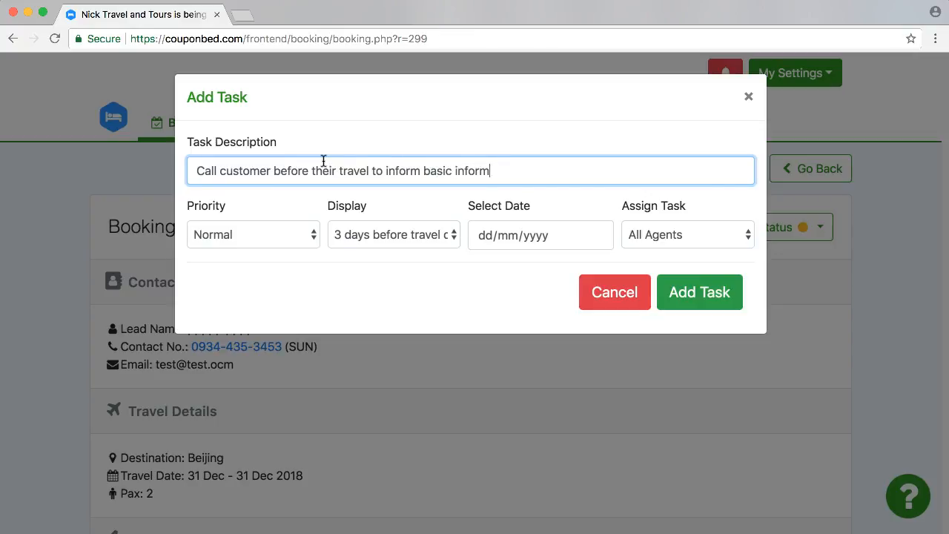
left_click(216, 243)
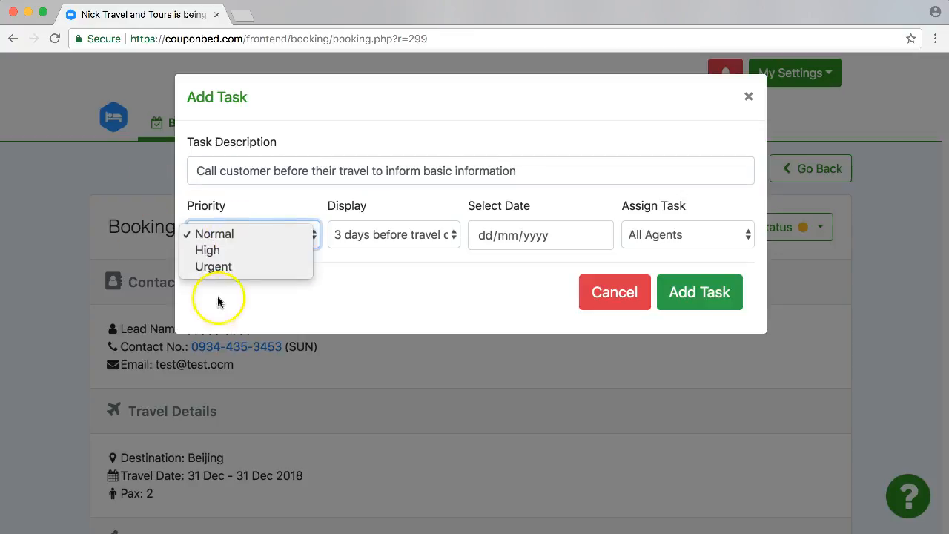
left_click(222, 234)
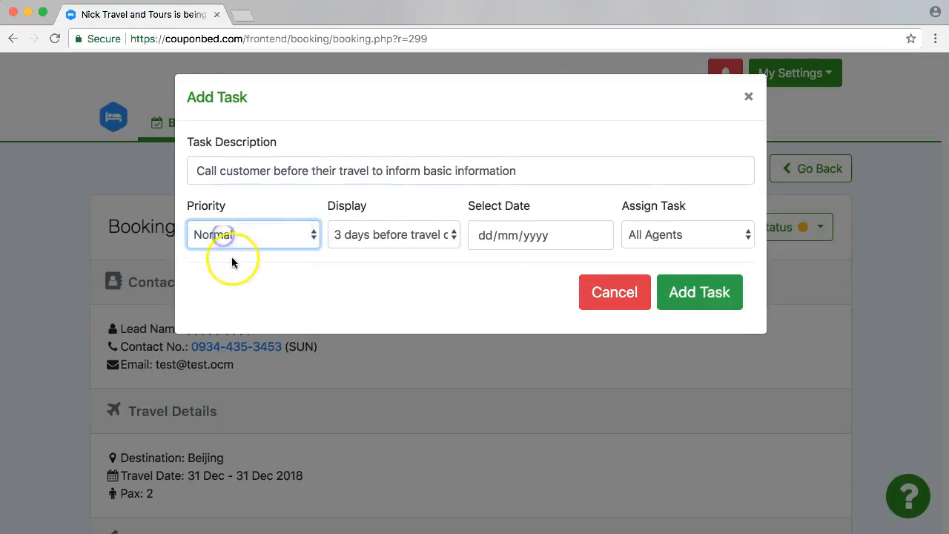
Set the task to display 3 days before travel date and add it to the booking
left_click(395, 236)
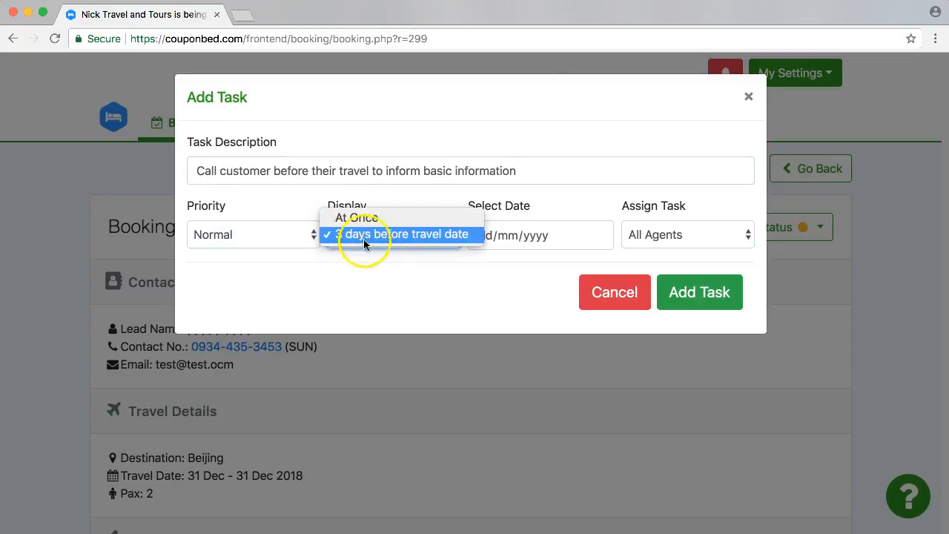
left_click(393, 235)
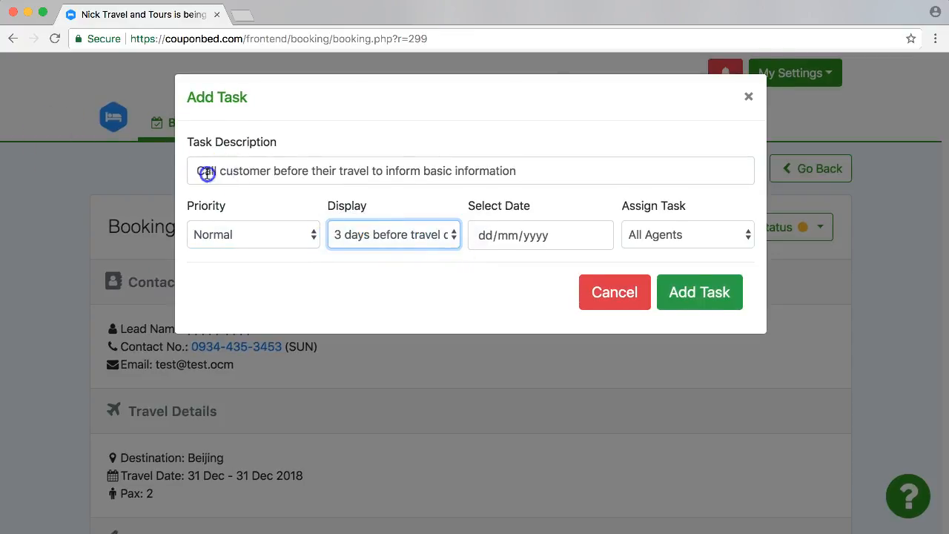
left_click_drag(205, 170, 517, 172)
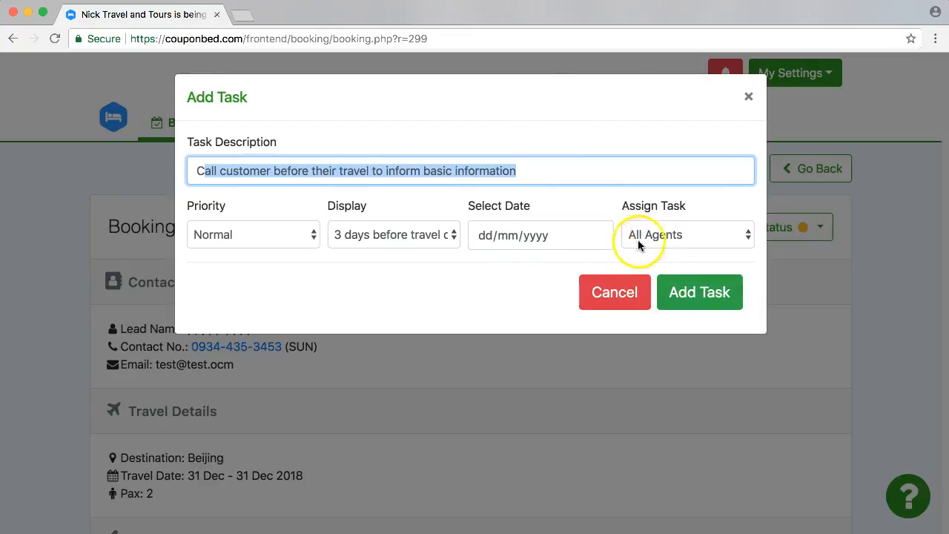
left_click(701, 292)
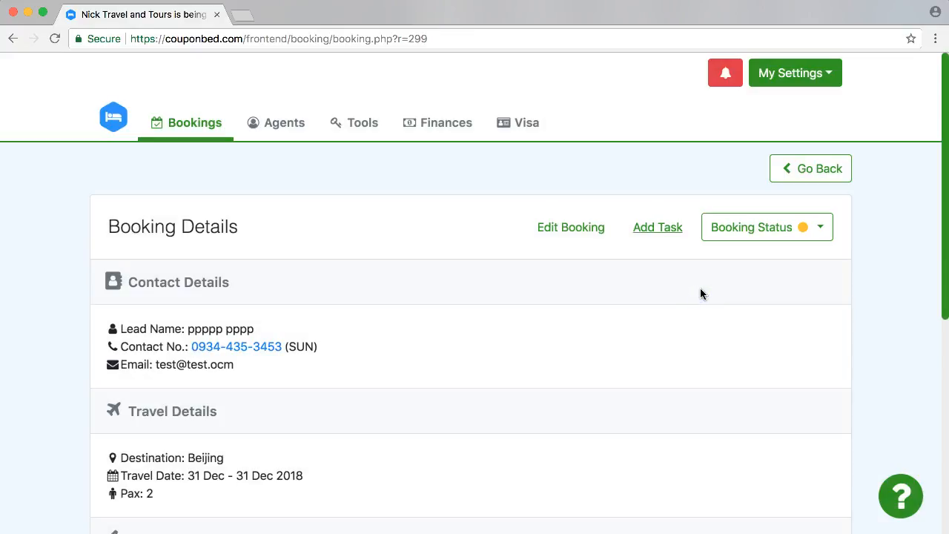
Check the customer call task in the booking's task list and review today's to-do list
scroll(696, 344, "down", 5)
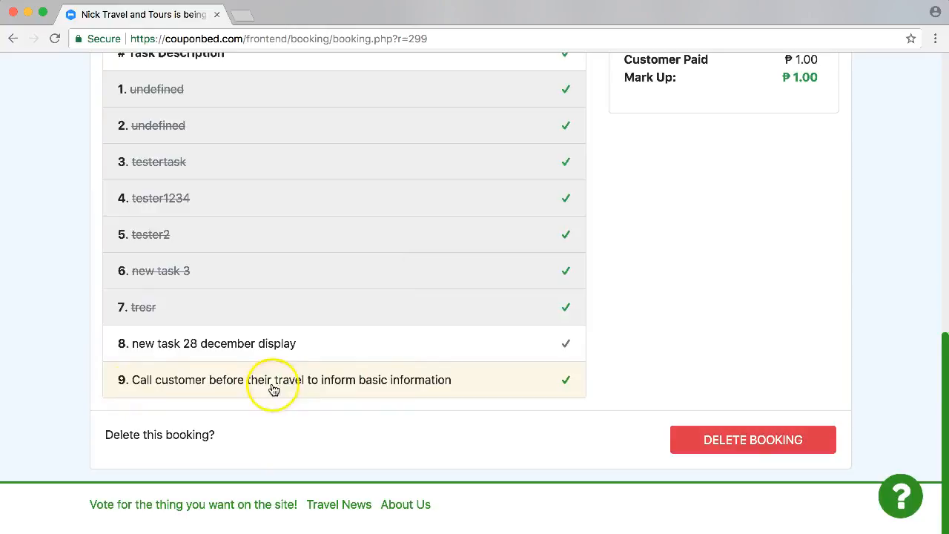
left_click(362, 391)
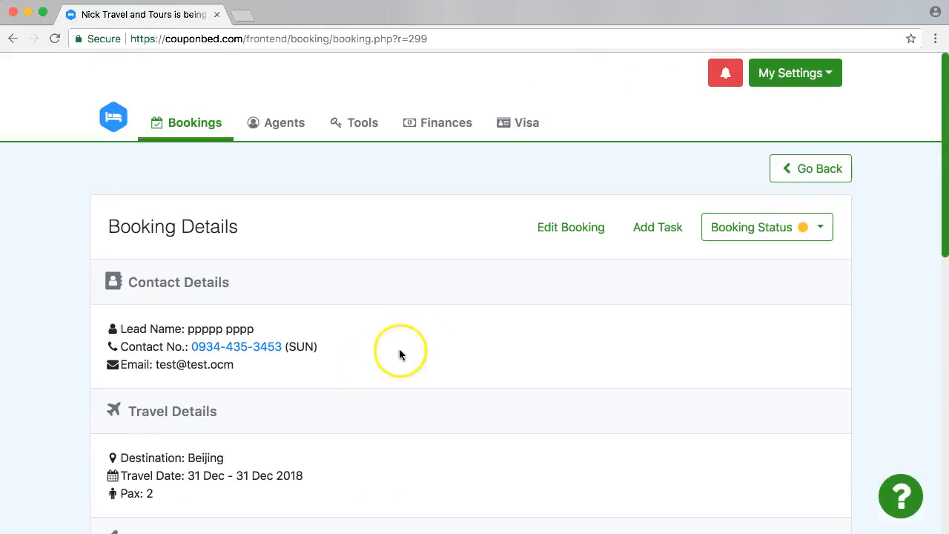
left_click(177, 134)
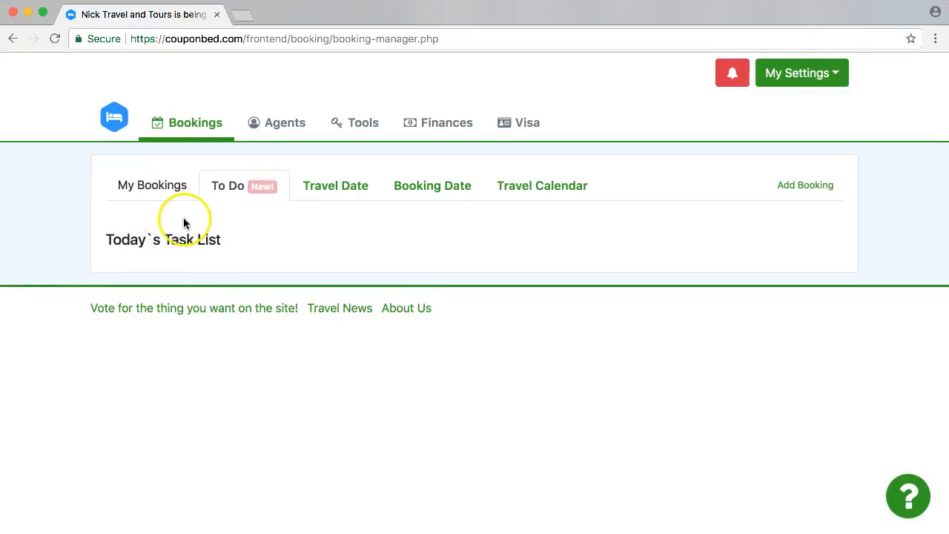
left_click_drag(111, 241, 214, 241)
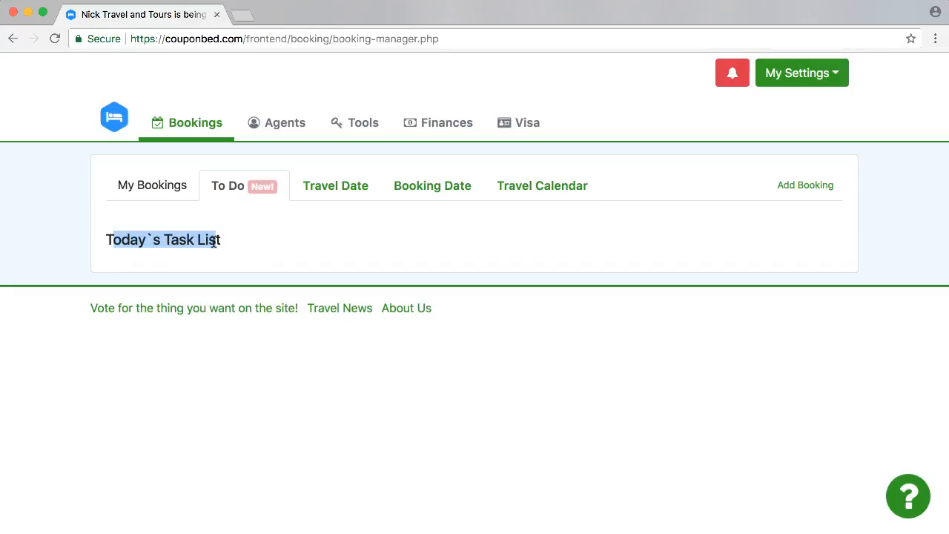
Reopen the Beijing booking from the travel date list and check its customer call task
left_click(341, 195)
scroll(212, 259, "down", 3)
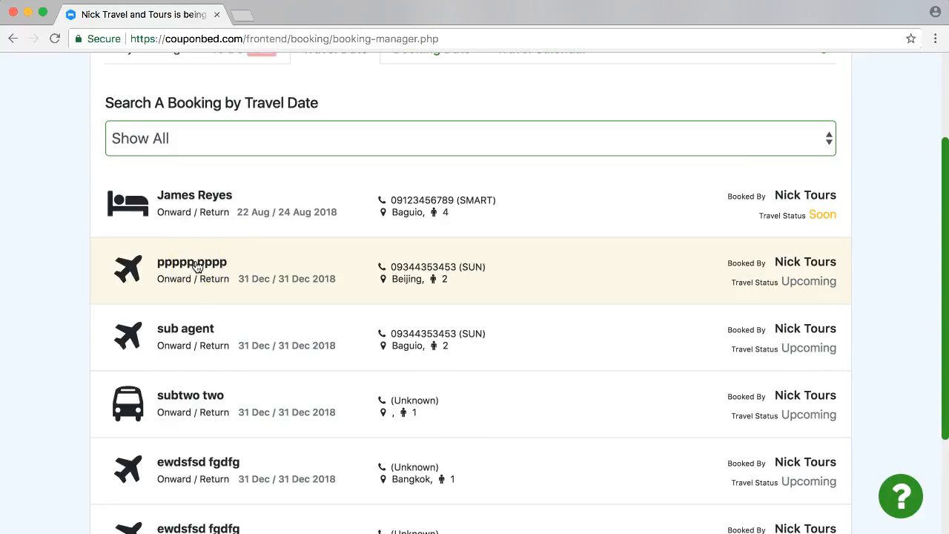
scroll(263, 311, "down", 1)
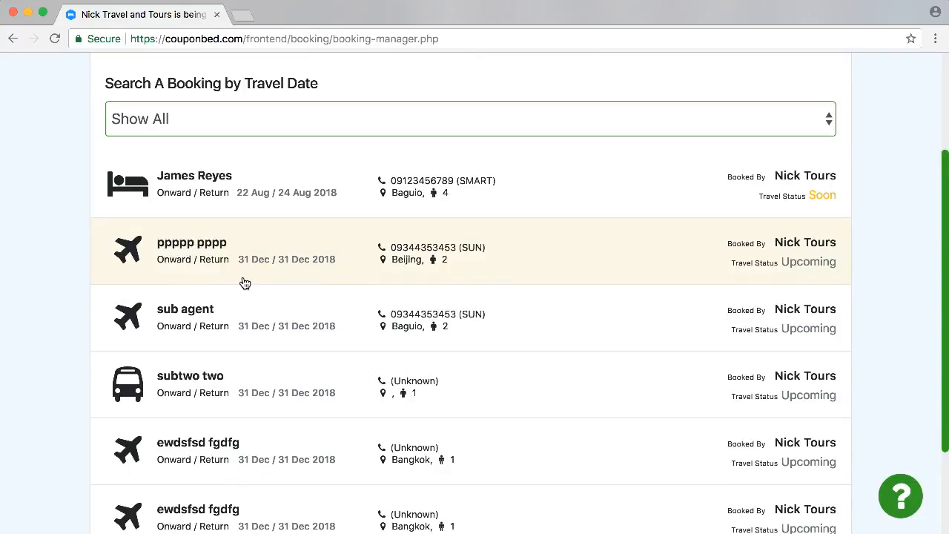
left_click(343, 261)
scroll(241, 307, "down", 9)
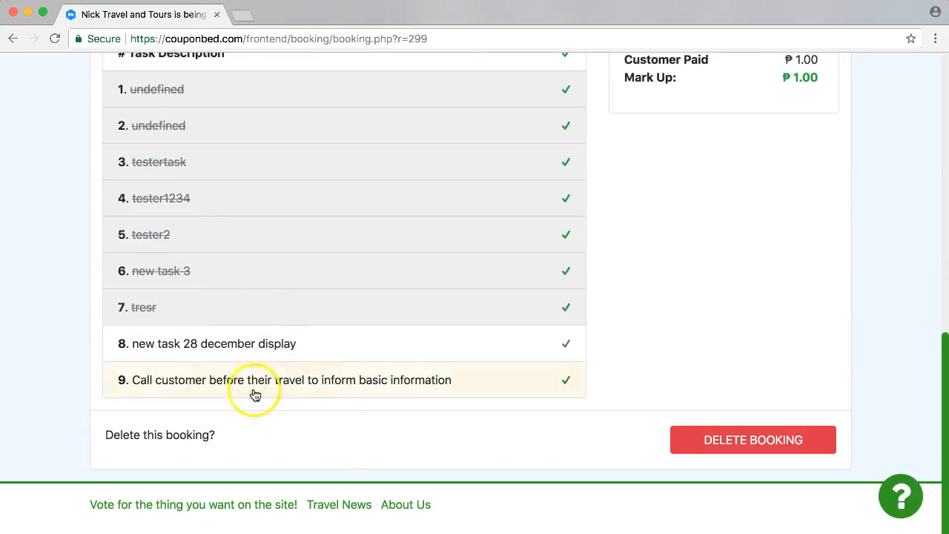
Add an Urgent task to the booking described "waiting for operator to refund the money. Send customer the refund amount"
scroll(495, 331, "up", 2)
scroll(493, 203, "up", 7)
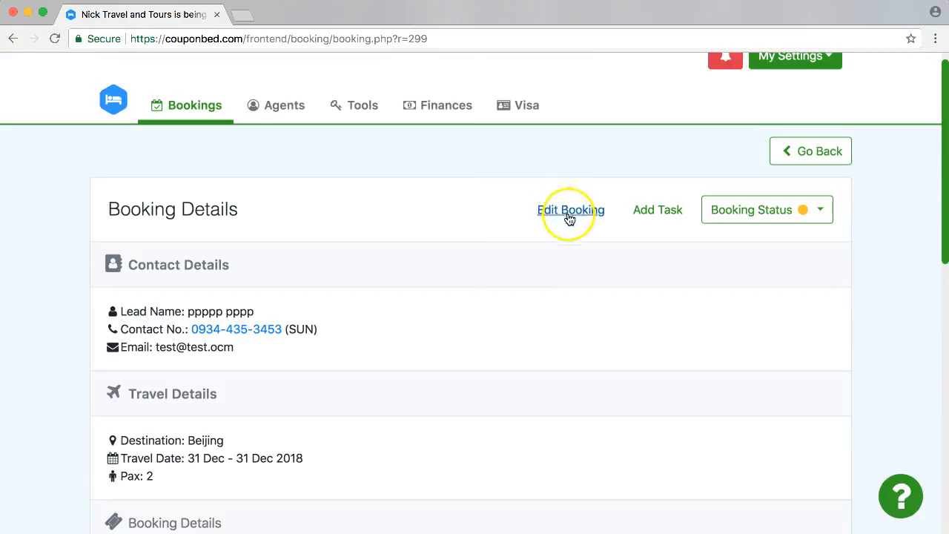
left_click(659, 212)
left_click(416, 166)
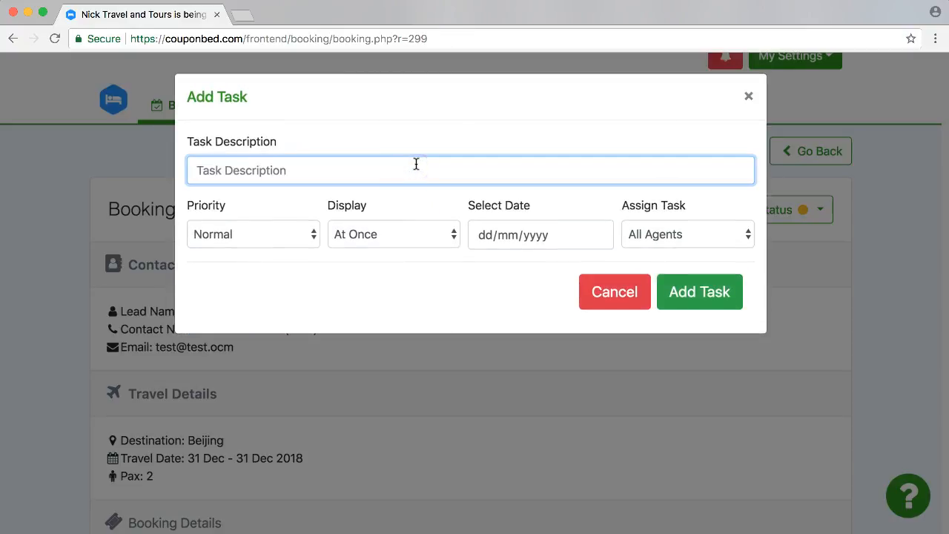
type("w")
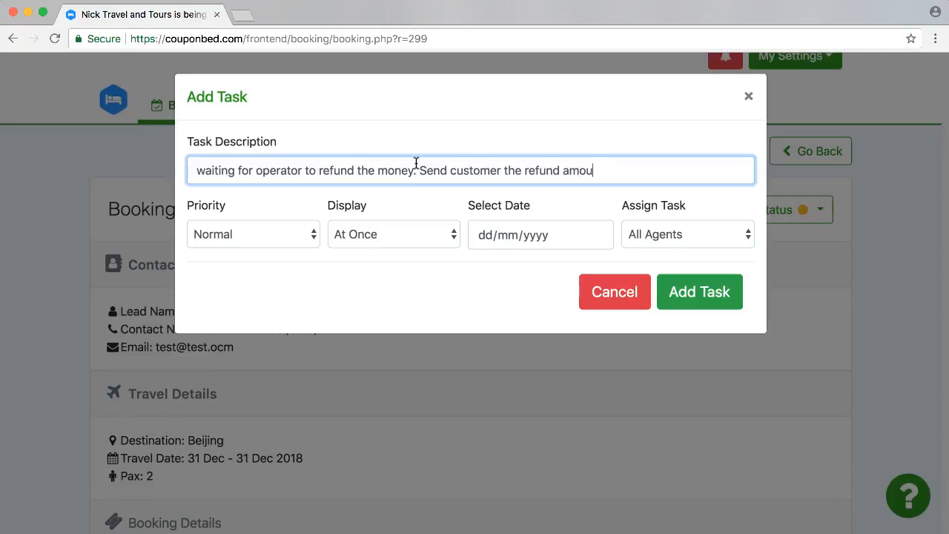
left_click(233, 239)
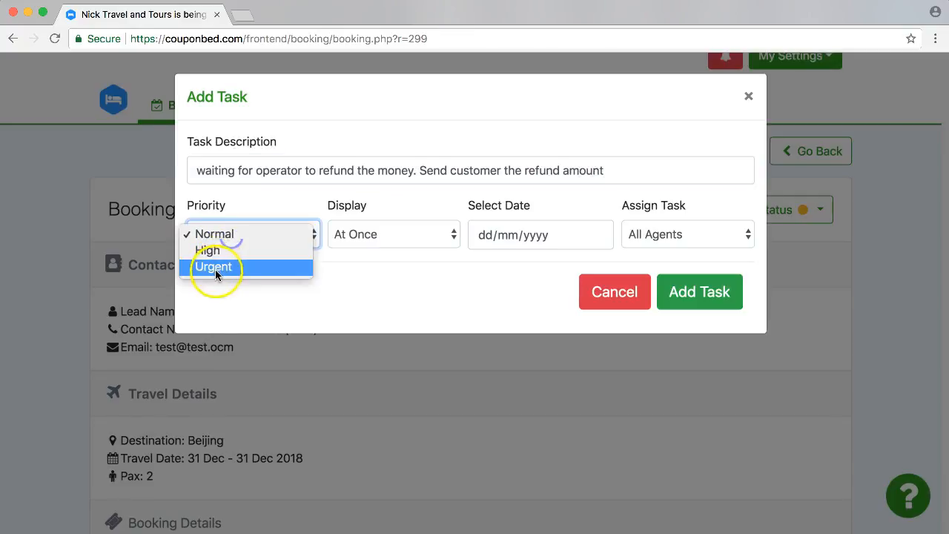
left_click(223, 264)
left_click(695, 293)
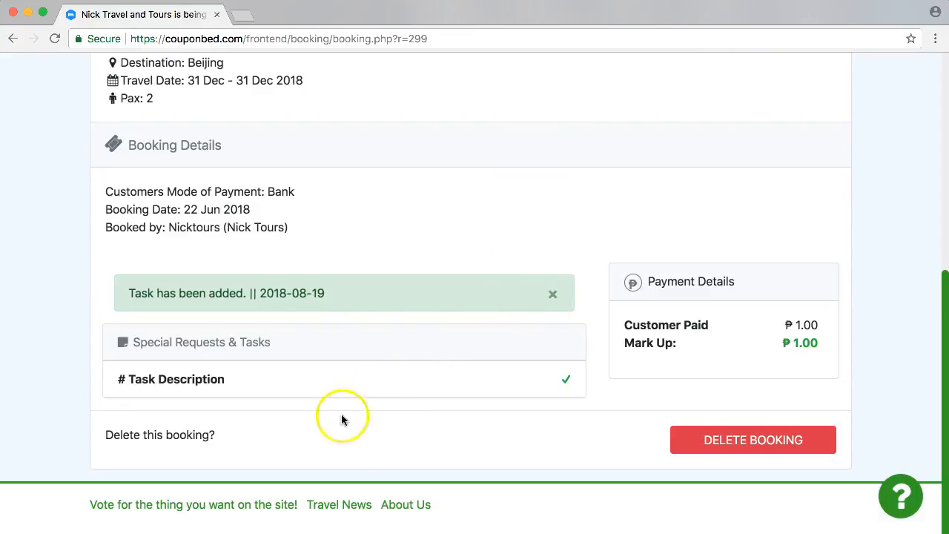
Check the refund task in the booking's special requests and tasks section
scroll(303, 404, "down", 4)
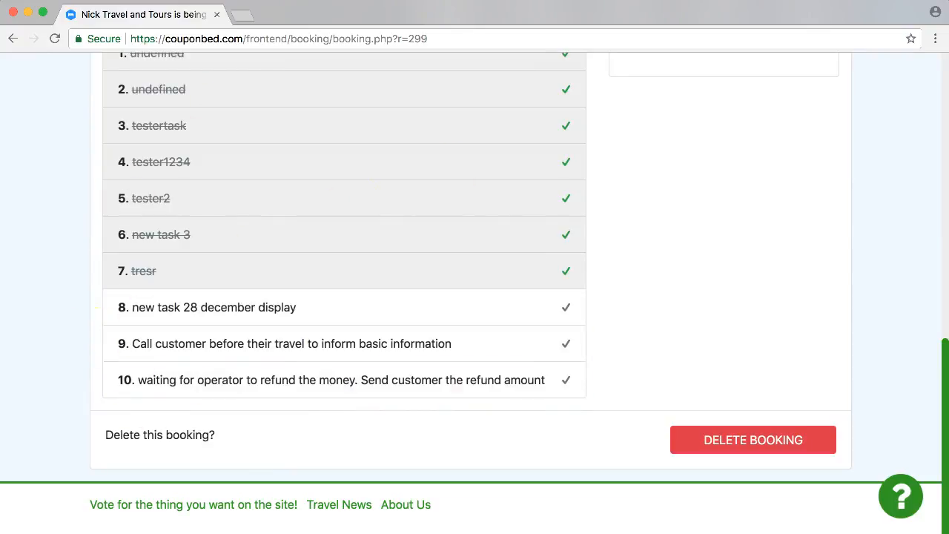
scroll(593, 349, "up", 10)
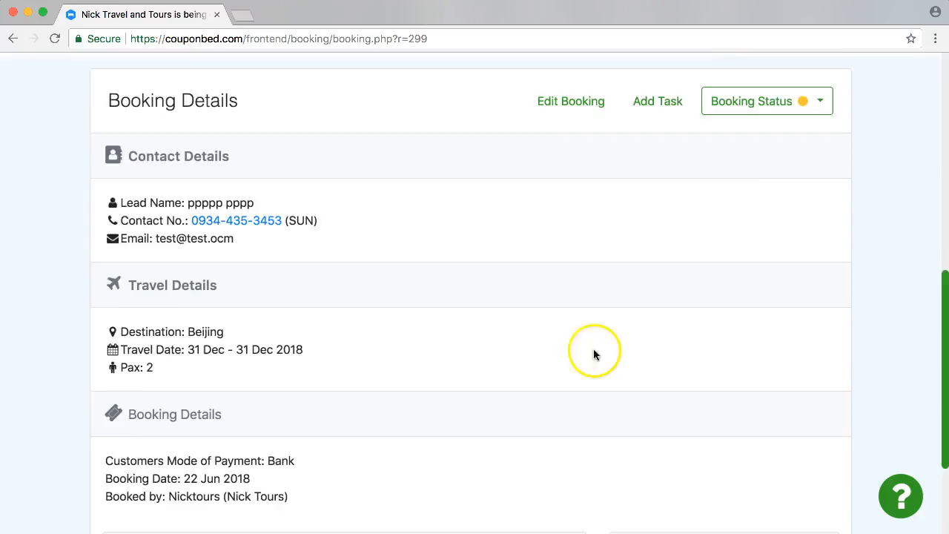
scroll(529, 290, "down", 5)
scroll(523, 363, "up", 5)
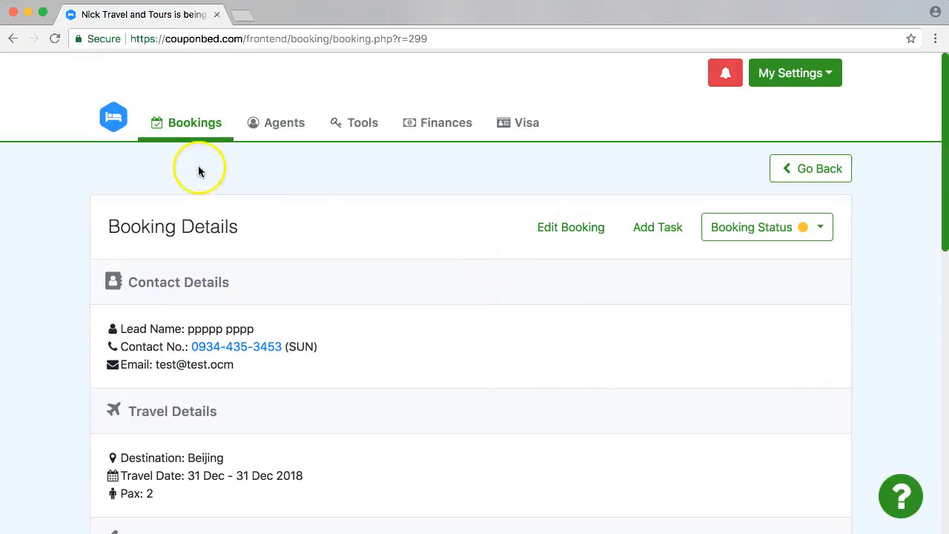
Open the urgent refund task from today's to-do list, check it in the booking's task list, and return to the to-do list
left_click(194, 126)
left_click_drag(157, 282, 646, 289)
left_click(646, 289)
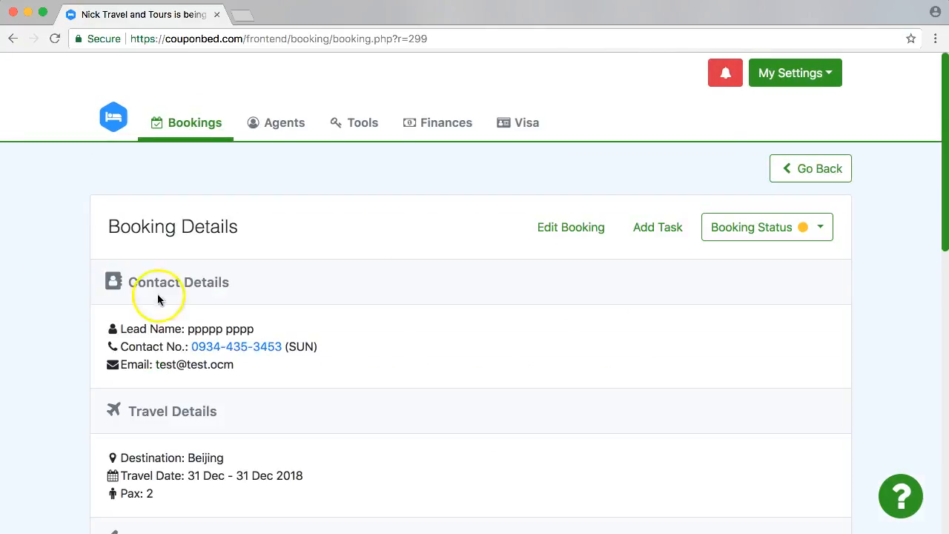
scroll(266, 420, "down", 10)
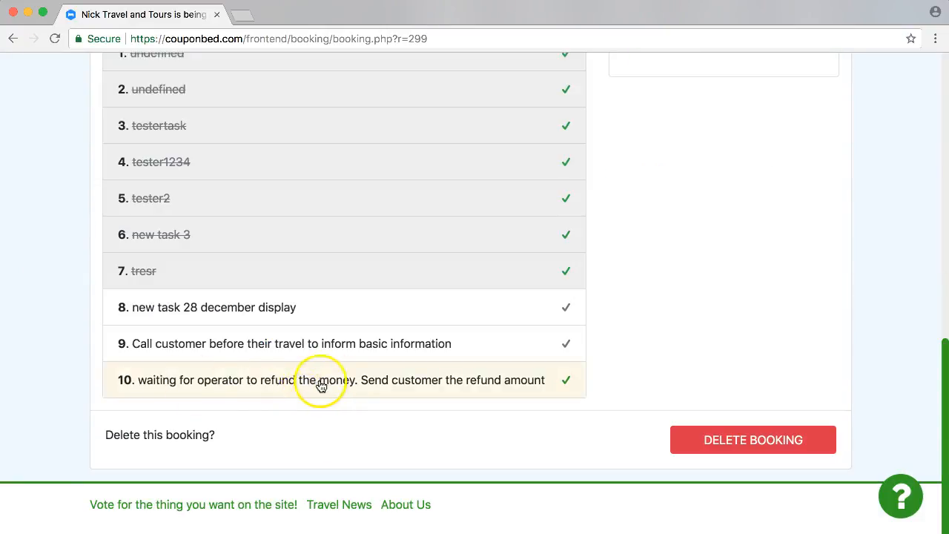
left_click(12, 39)
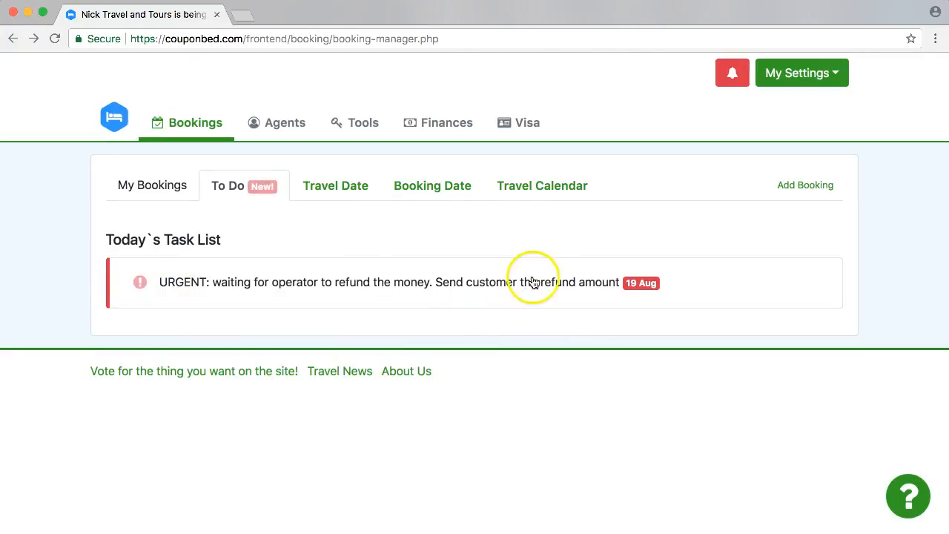
Open the two-passenger Baguio booking for 31 Dec 2018 from the travel date list
left_click(335, 184)
scroll(307, 322, "down", 3)
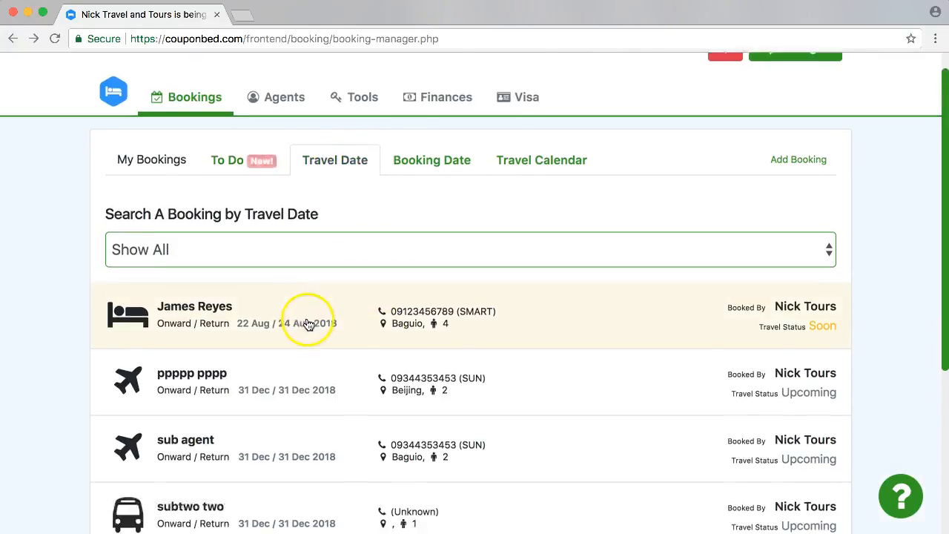
left_click(268, 383)
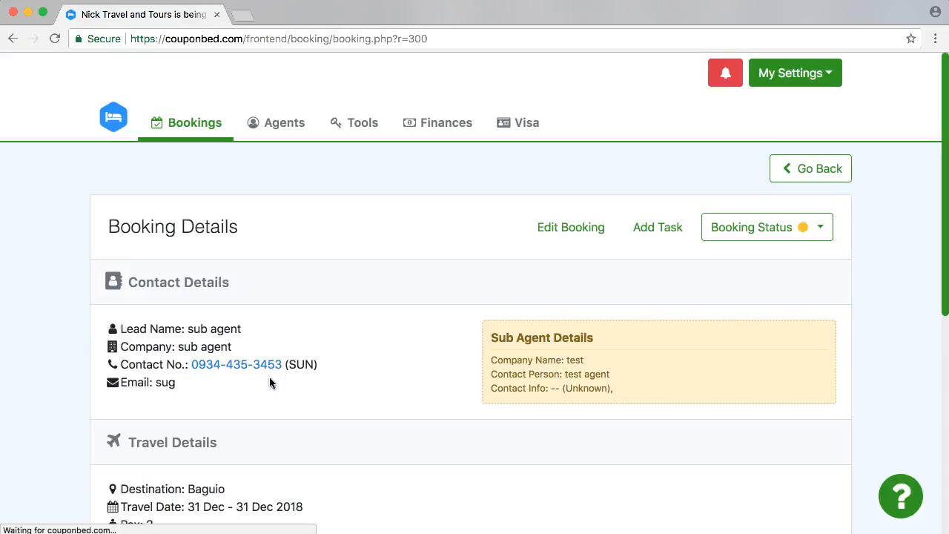
Add a High priority task to the Baguio booking described "Call customer about upgrade of luggage."
left_click(646, 237)
left_click(455, 172)
type("Cal")
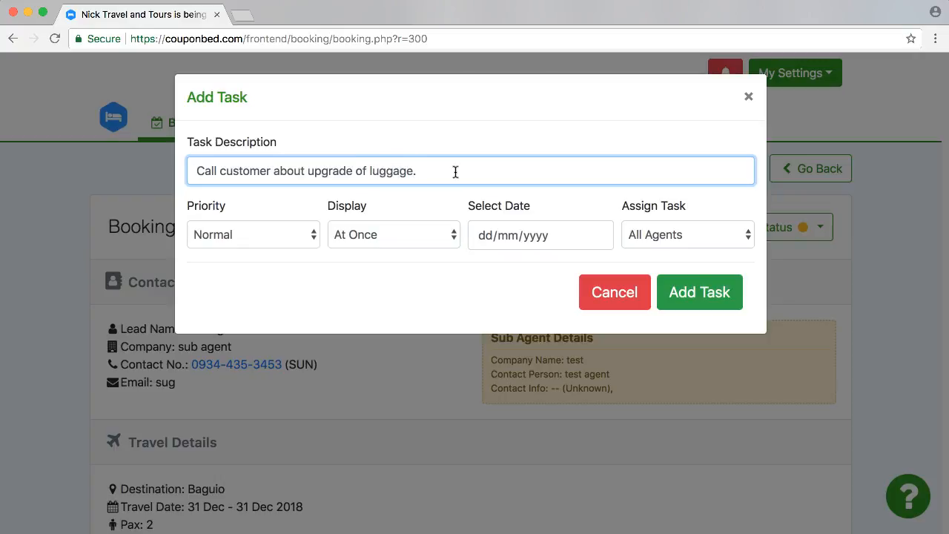
left_click(237, 239)
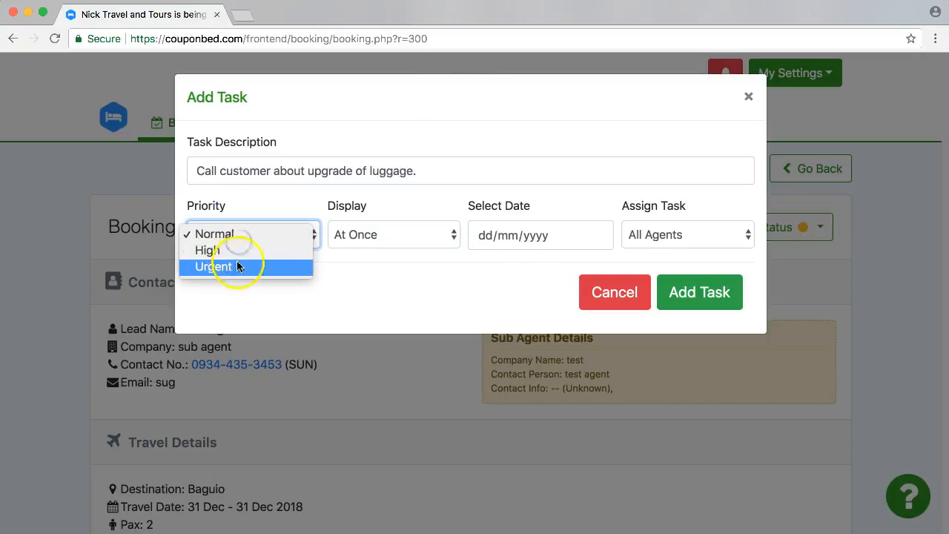
left_click(237, 252)
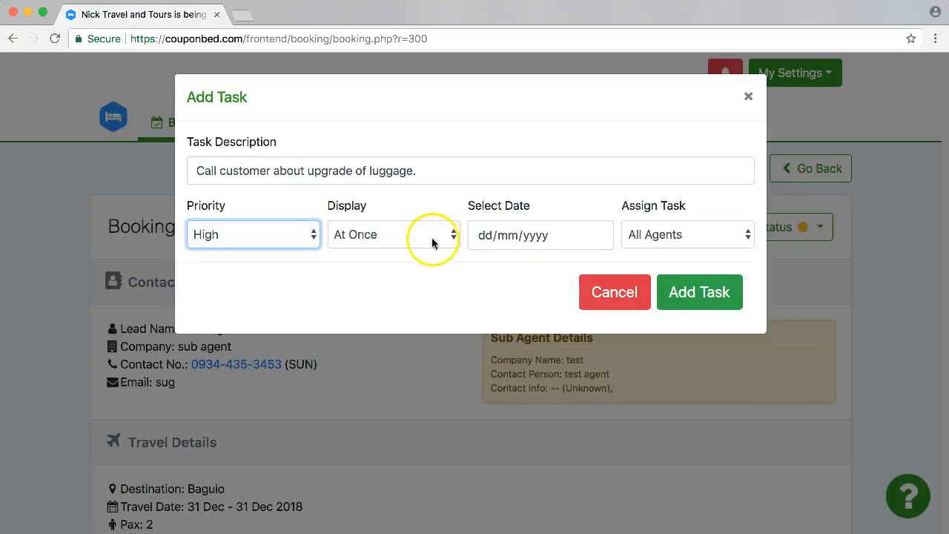
left_click(705, 298)
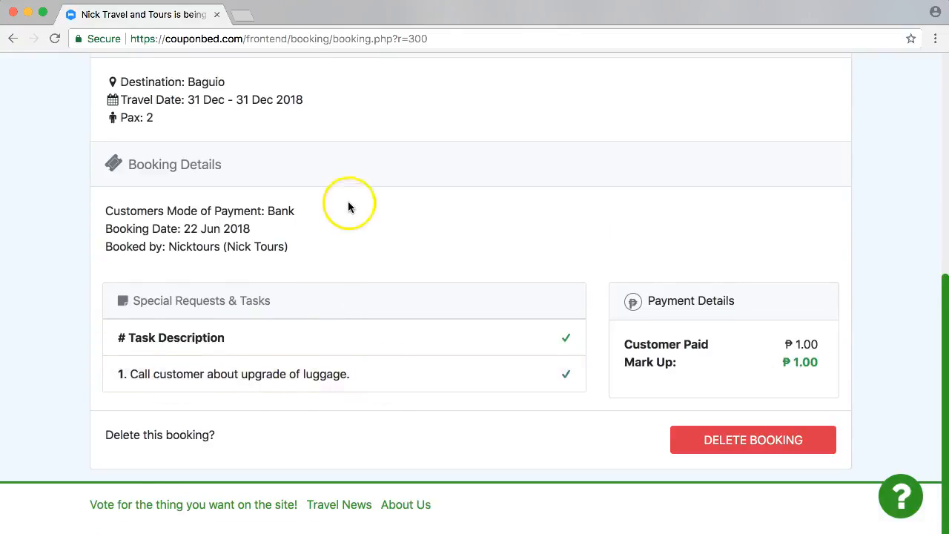
Review today's to-do list, and open the first Bangkok booking for 31 Dec 2018 from the travel date list
left_click(189, 127)
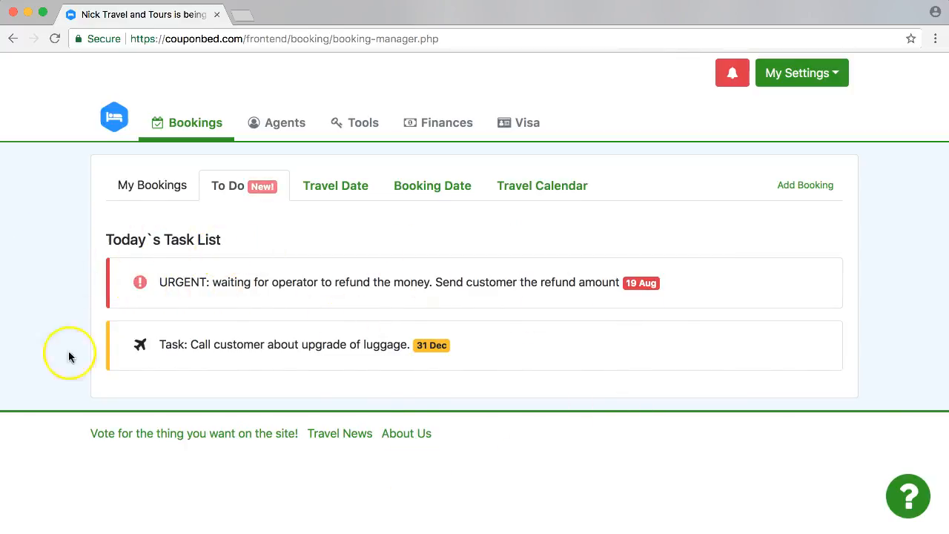
left_click(332, 194)
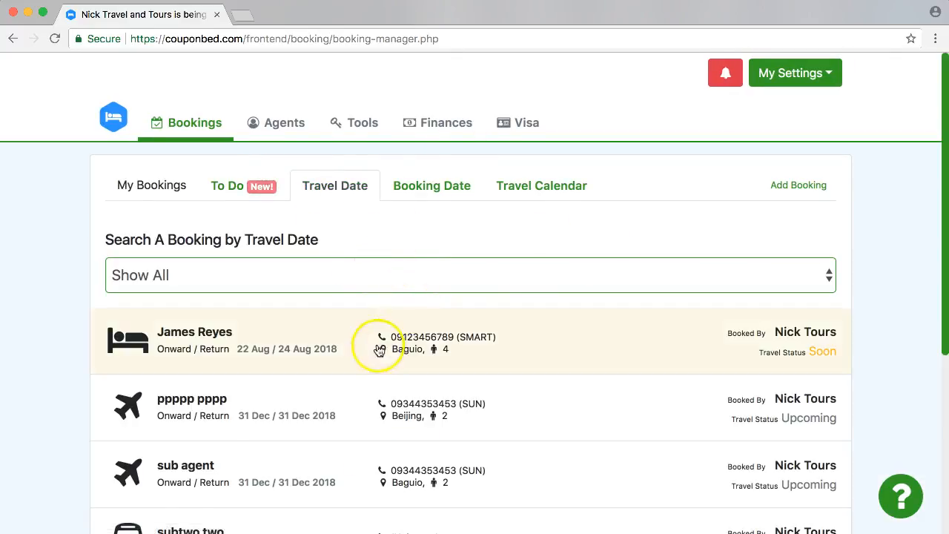
scroll(319, 445, "down", 3)
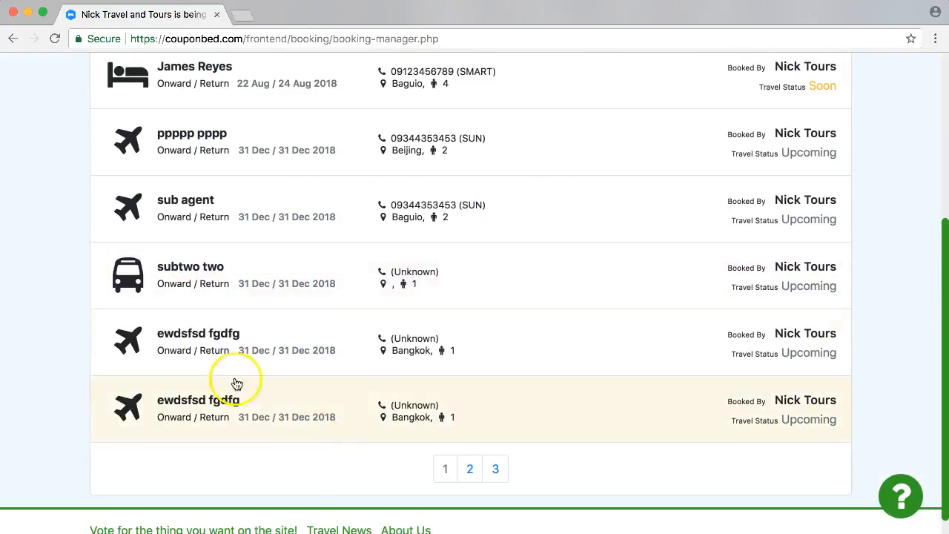
left_click(283, 335)
scroll(413, 324, "down", 5)
scroll(542, 313, "up", 5)
scroll(591, 273, "down", 5)
scroll(822, 272, "up", 4)
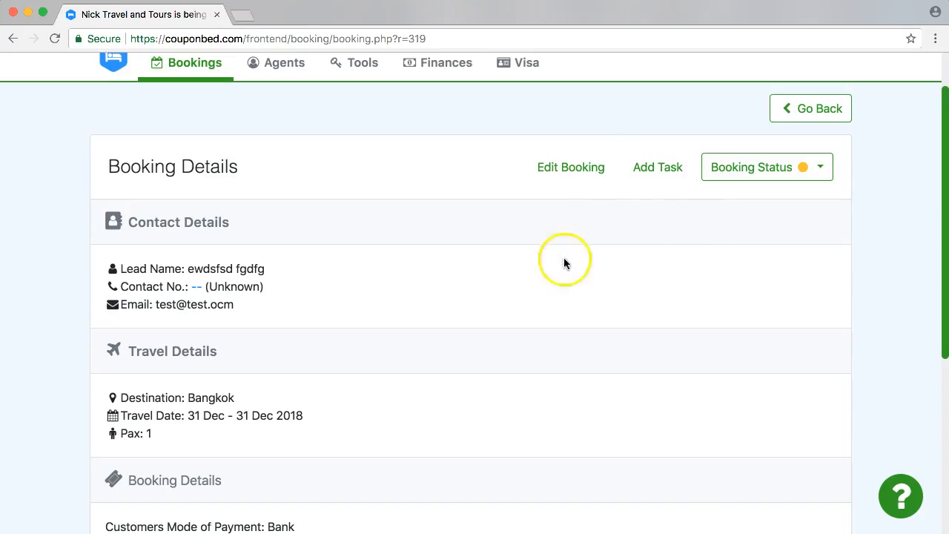
Add a Normal priority task to the Bangkok booking described "Send voucher not urgent low priority."
left_click(658, 170)
left_click(344, 171)
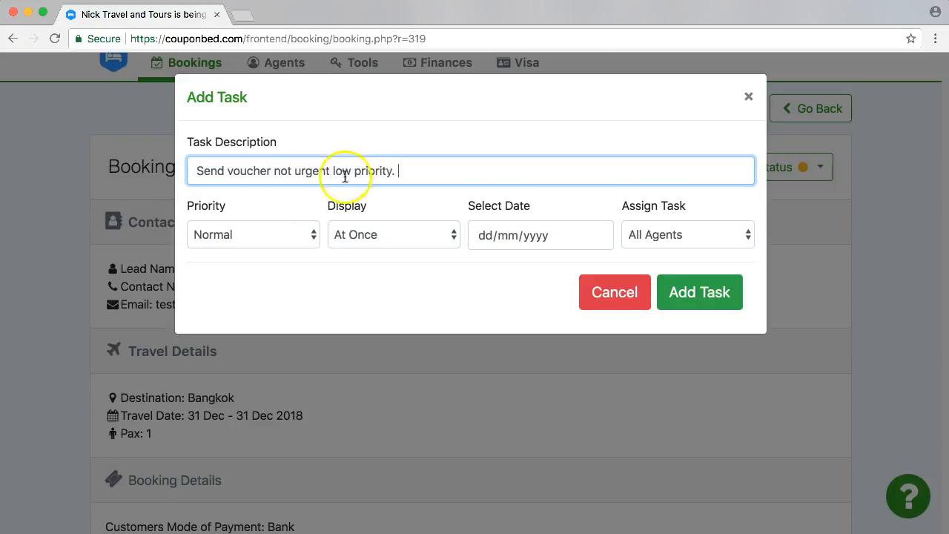
left_click(286, 242)
left_click(222, 239)
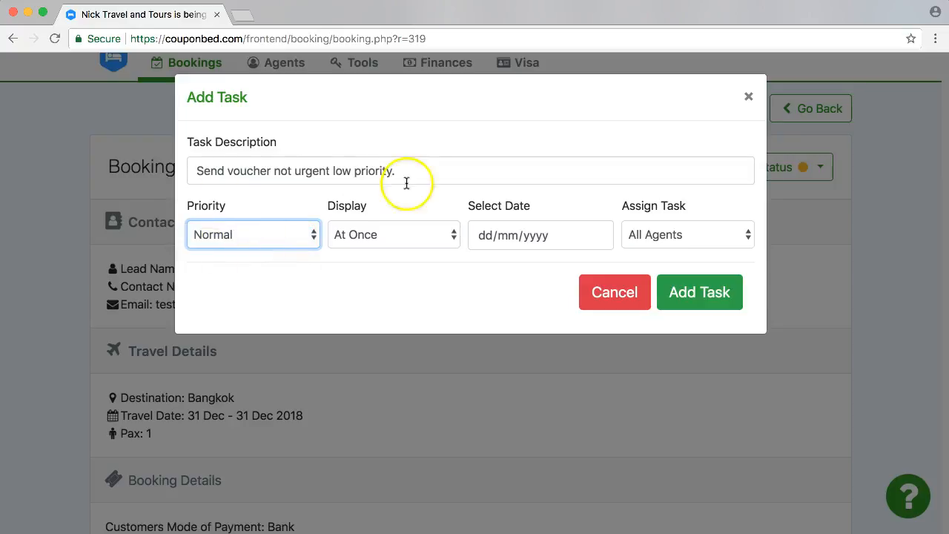
left_click(680, 291)
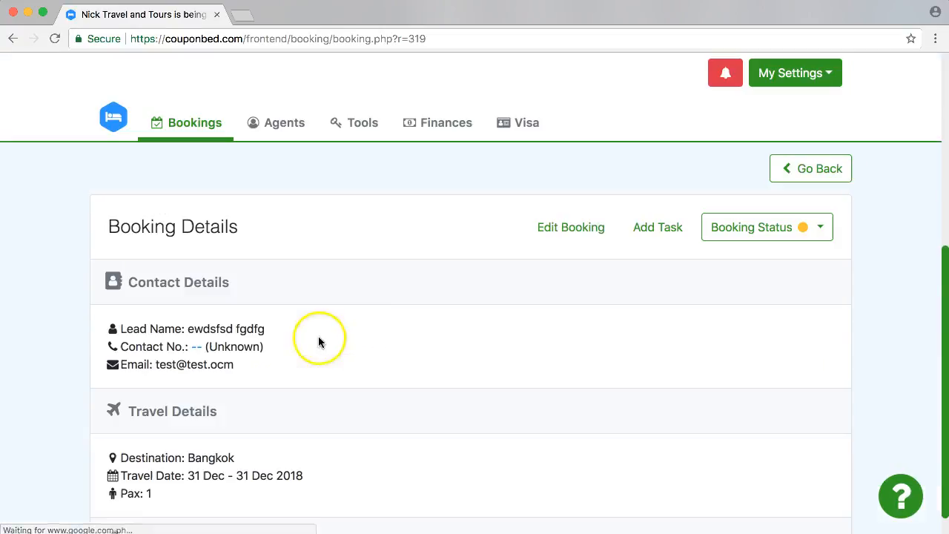
Review the task priorities in today's to-do list, look through the travel date and booking date lists, and return to the to-do list
left_click(178, 123)
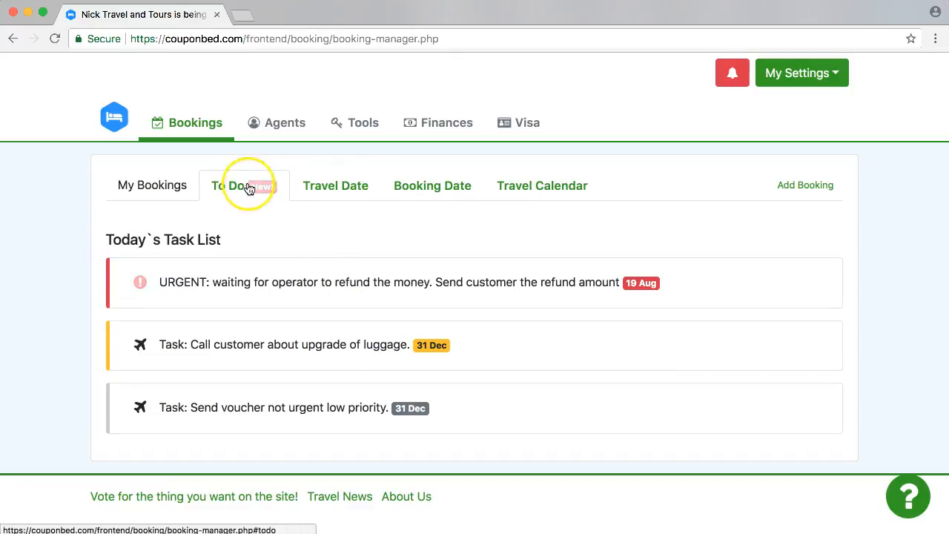
left_click(192, 125)
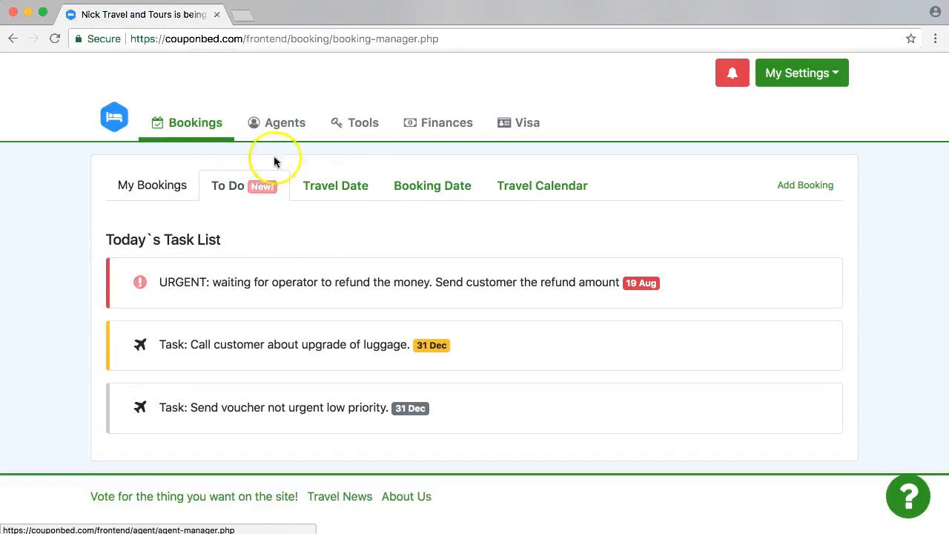
left_click(342, 187)
left_click(408, 188)
left_click(434, 188)
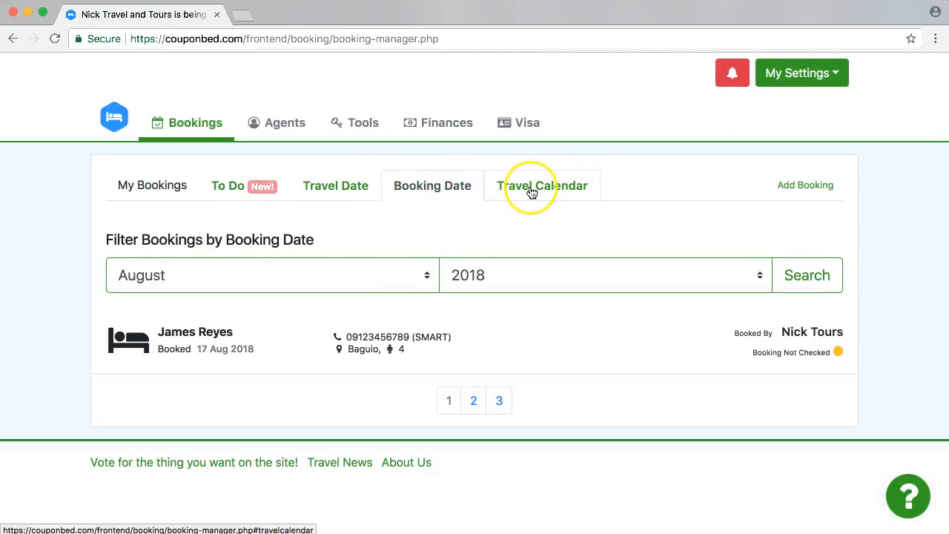
left_click(246, 187)
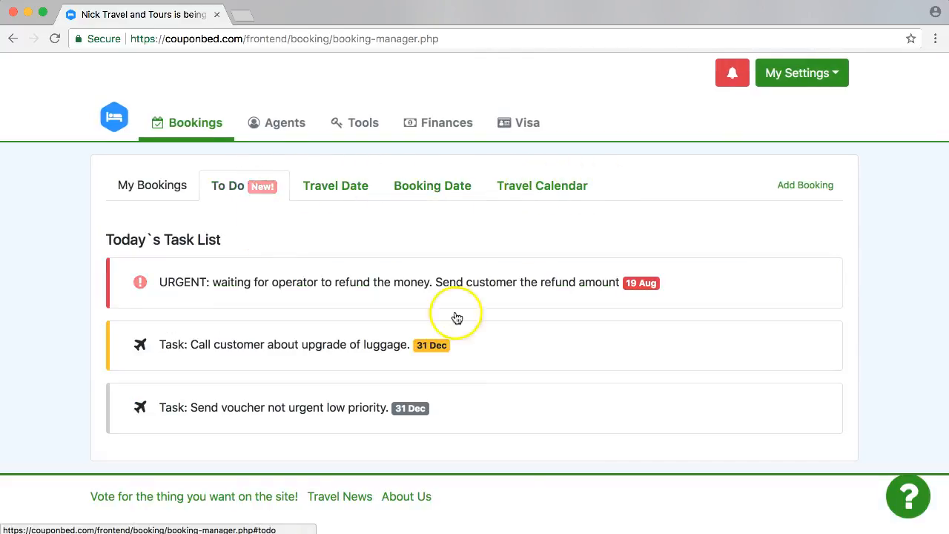